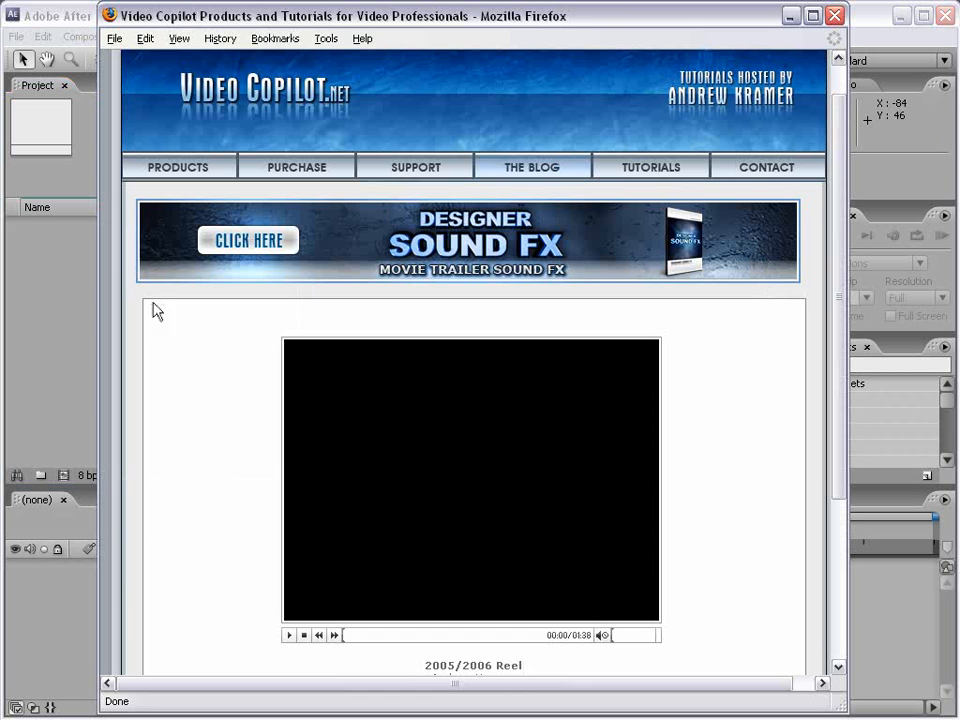
# Play part of the 2005/2006 reel on the Video Copilot page, pause it, and switch to Adobe After Effects
pyautogui.click(288, 636)
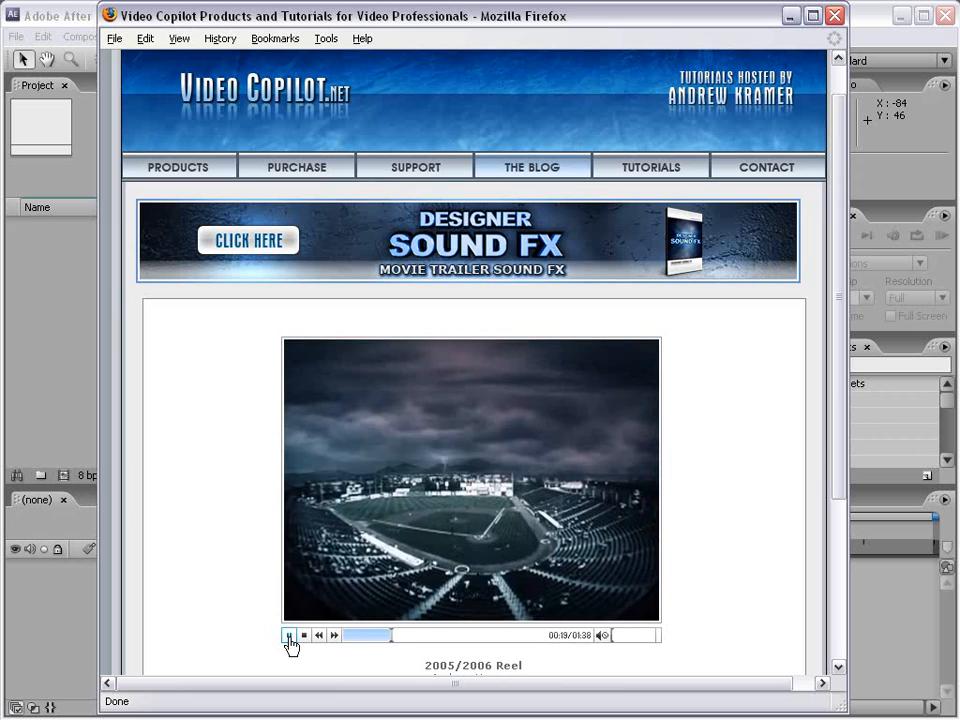
pyautogui.click(289, 636)
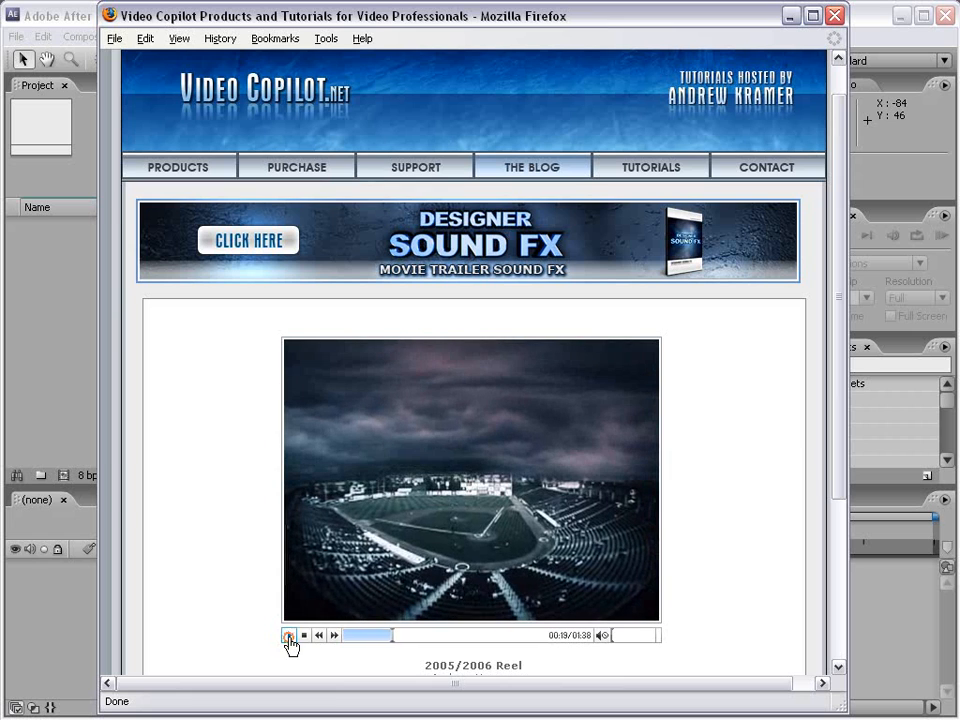
pyautogui.click(885, 632)
pyautogui.click(203, 329)
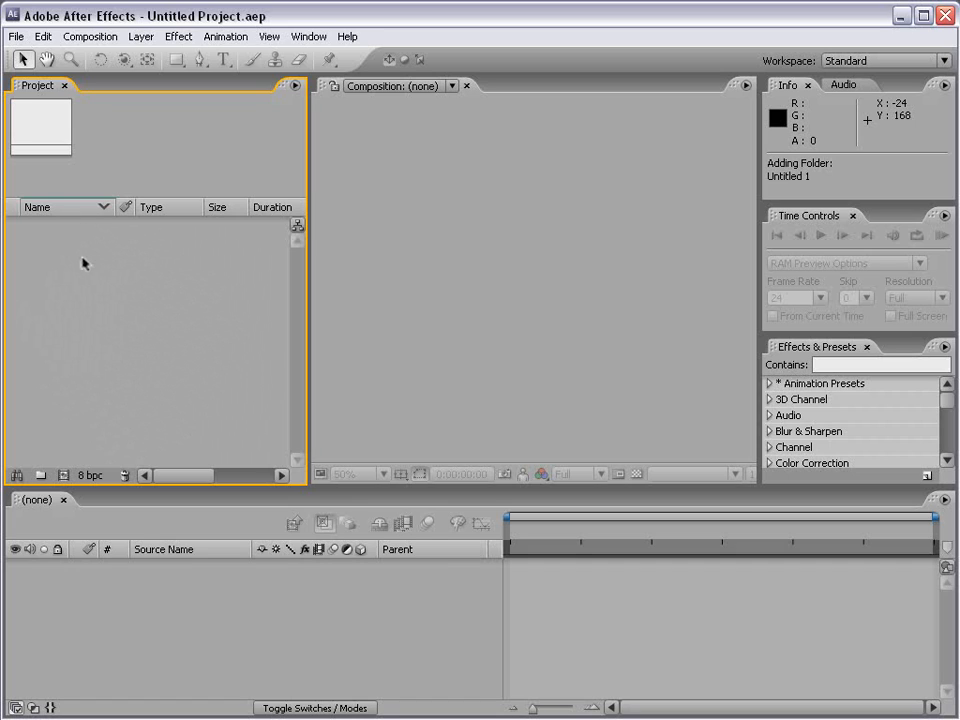
# Open the Import File dialog on the Footage folder
pyautogui.click(16, 36)
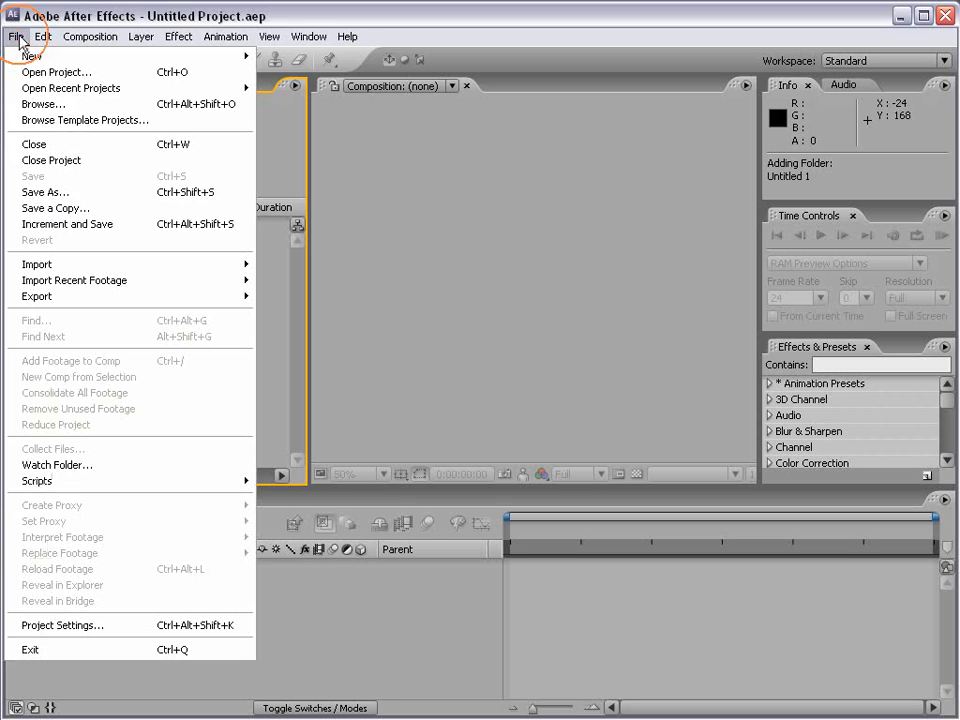
pyautogui.moveTo(154, 270)
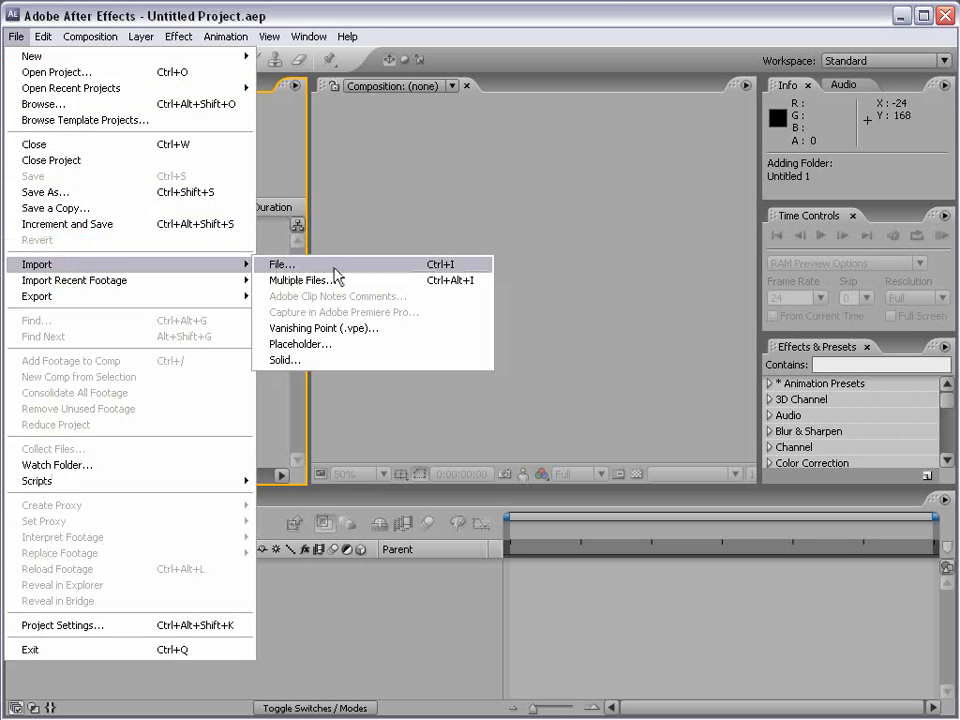
pyautogui.click(275, 237)
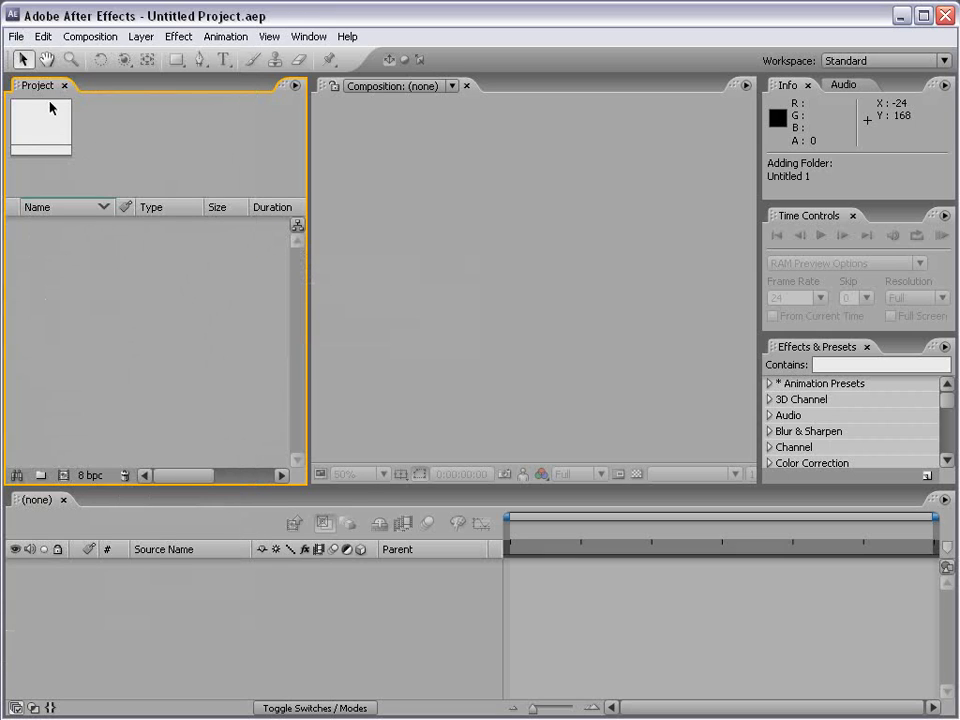
pyautogui.doubleClick(40, 268)
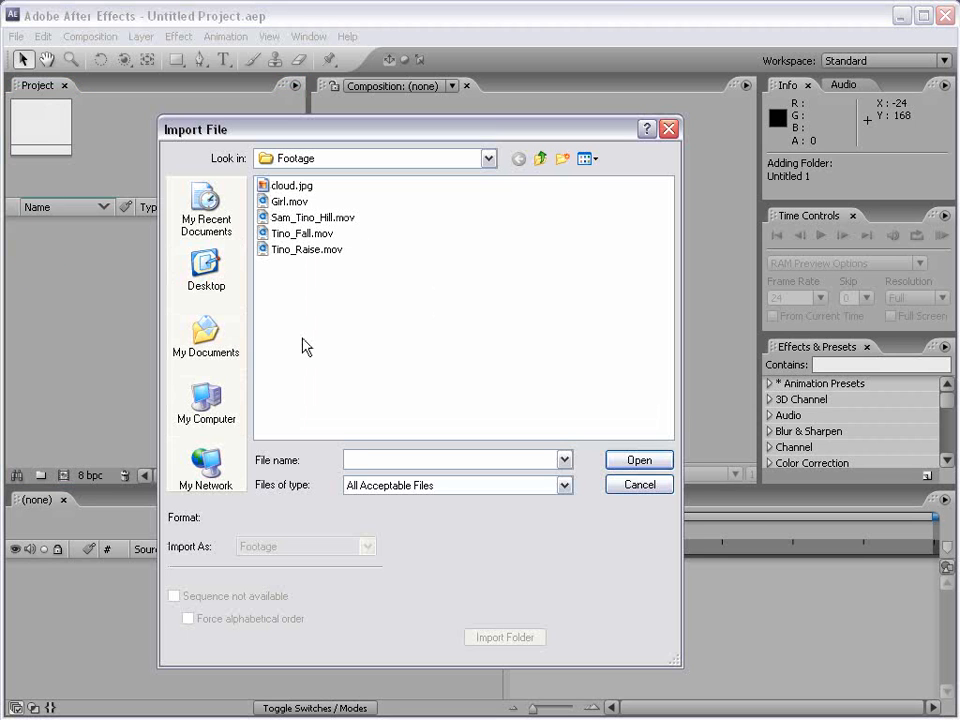
# Try selecting single files, all five files, and only Girl.mov, Tino_Fall.mov and Tino_Raise.mov for import, clearing each selection
pyautogui.click(291, 185)
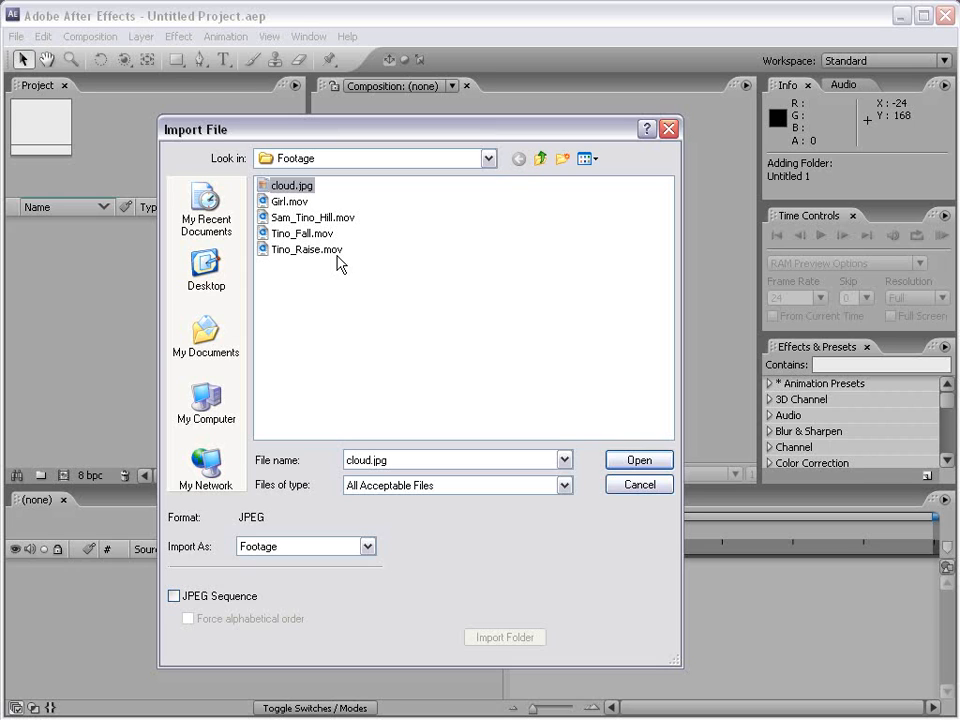
pyautogui.click(286, 202)
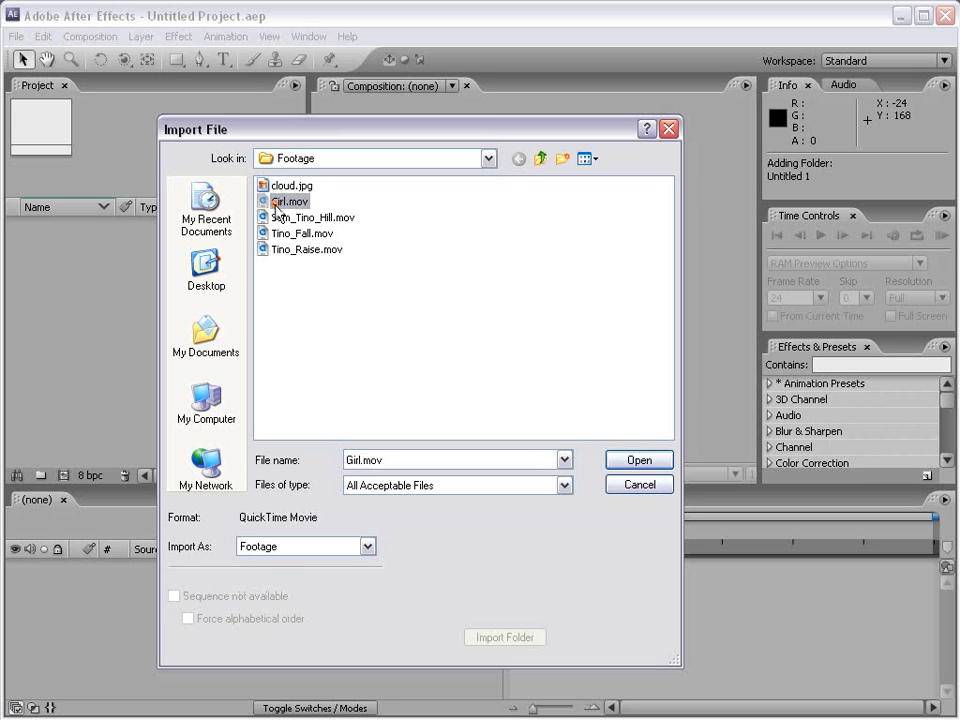
pyautogui.click(339, 321)
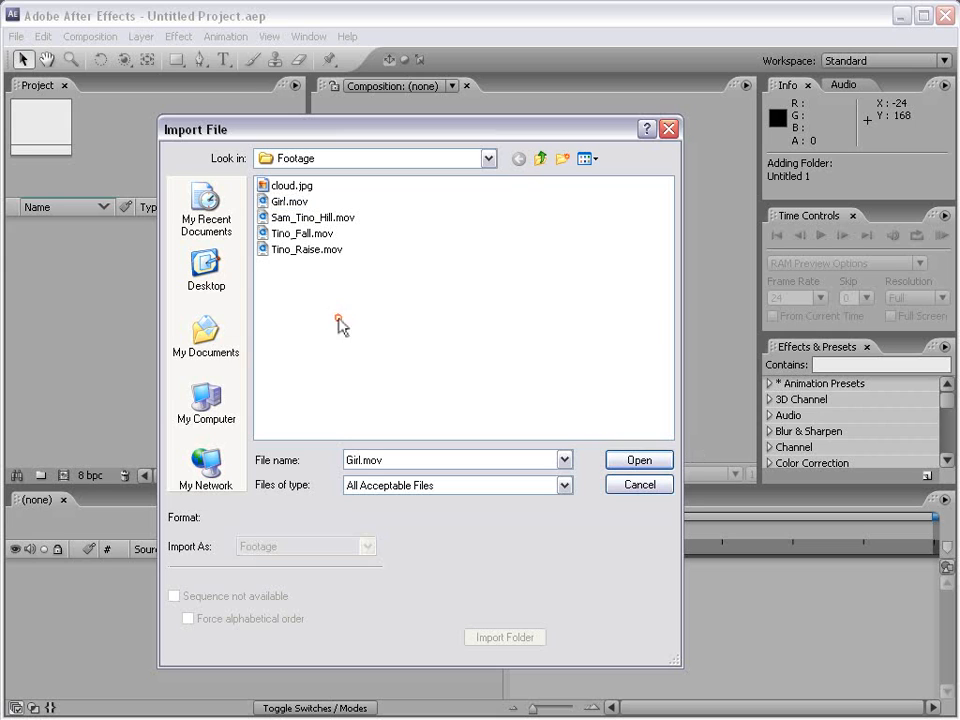
pyautogui.moveTo(345, 262); pyautogui.dragTo(252, 178)
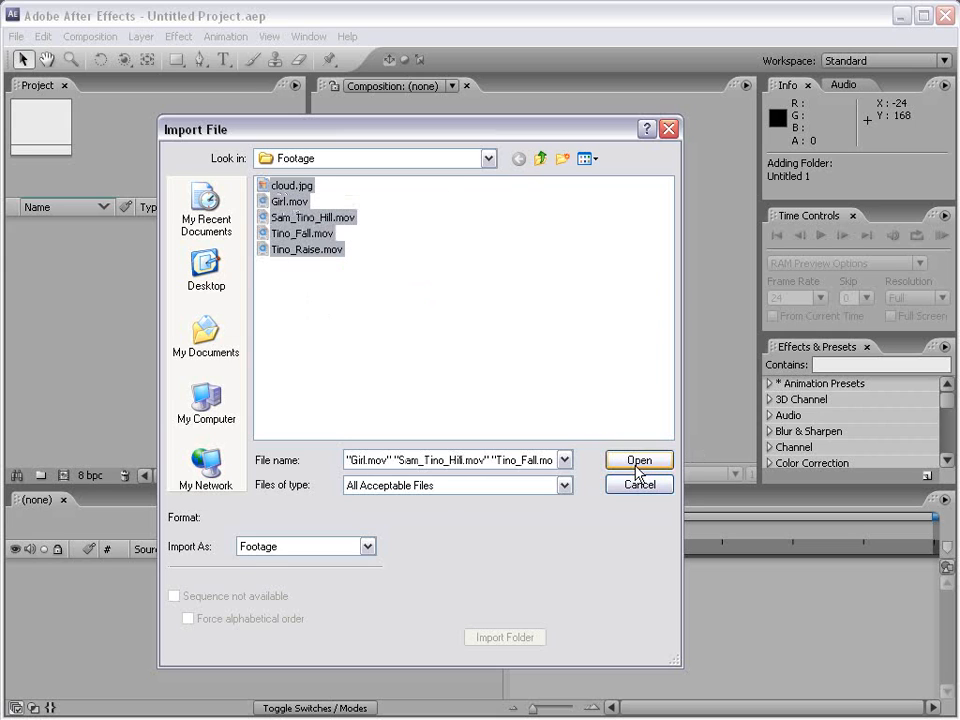
pyautogui.click(308, 274)
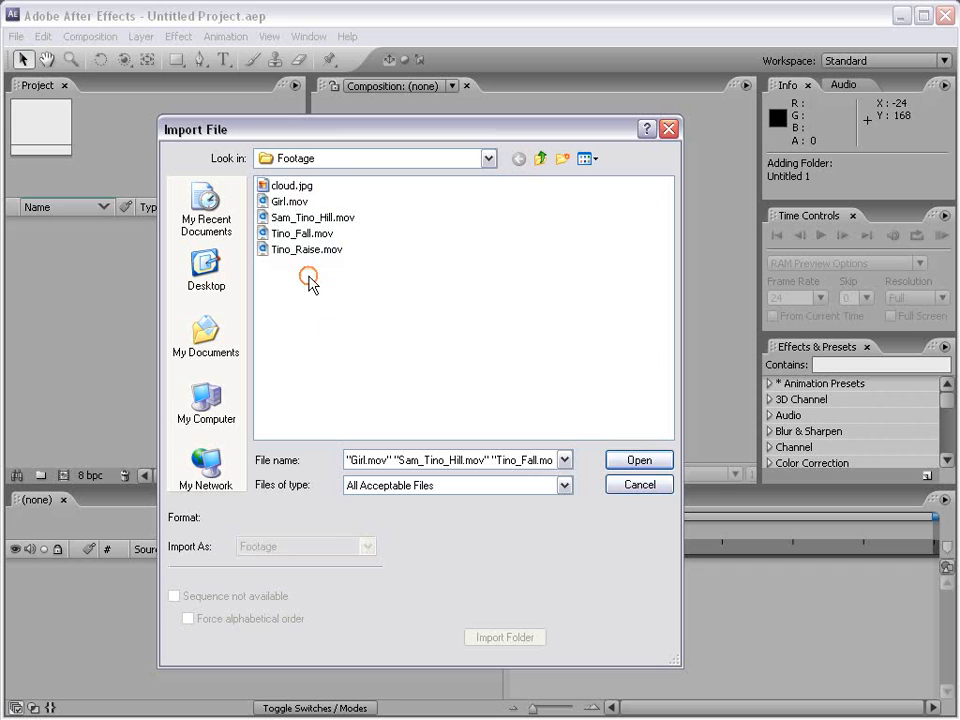
pyautogui.click(289, 203)
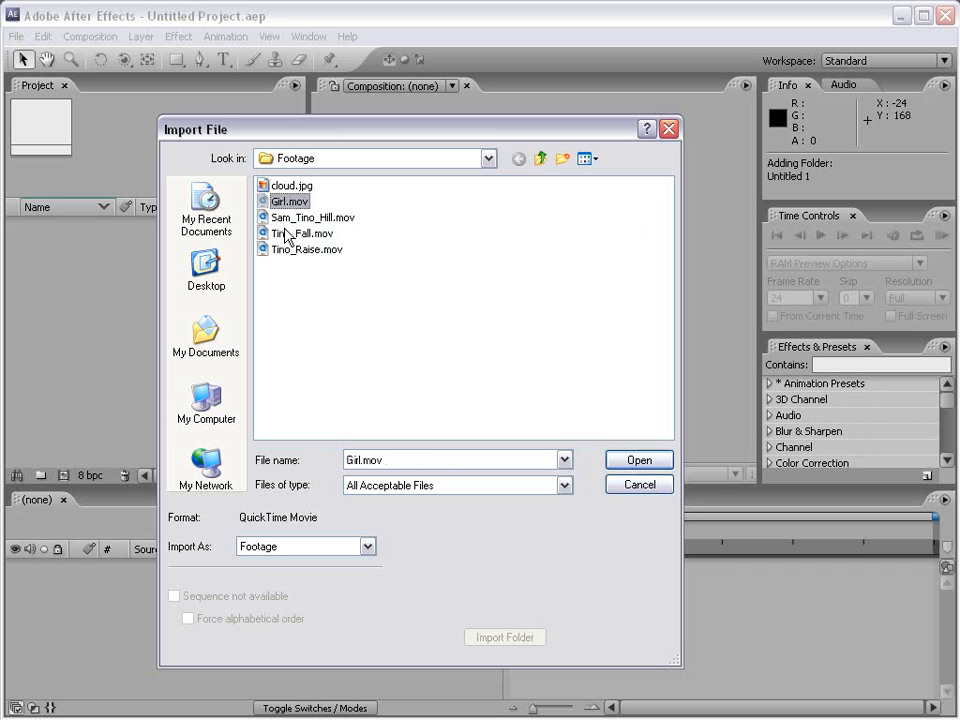
pyautogui.keyDown('ctrl'); pyautogui.click(292, 234); pyautogui.keyUp('ctrl')
pyautogui.keyDown('ctrl'); pyautogui.click(298, 249); pyautogui.keyUp('ctrl')
pyautogui.click(399, 313)
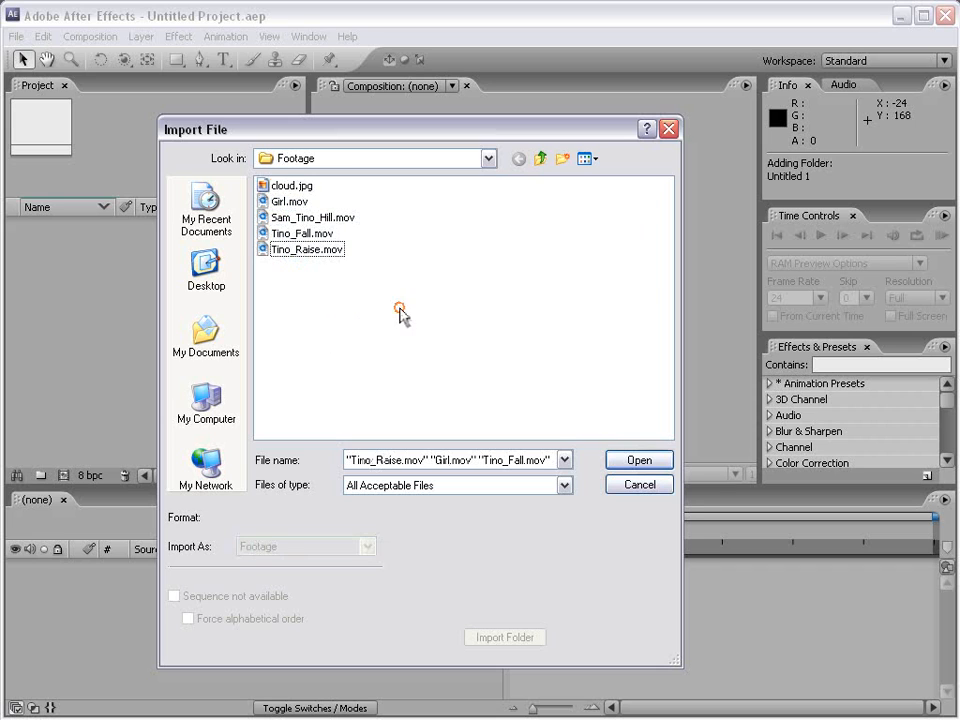
# Try selecting the range from cloud.jpg through Tino_Raise.mov, exclude Sam_Tino_Hill.mov, and clear the selection
pyautogui.click(278, 185)
pyautogui.keyDown('shift'); pyautogui.click(293, 250); pyautogui.keyUp('shift')
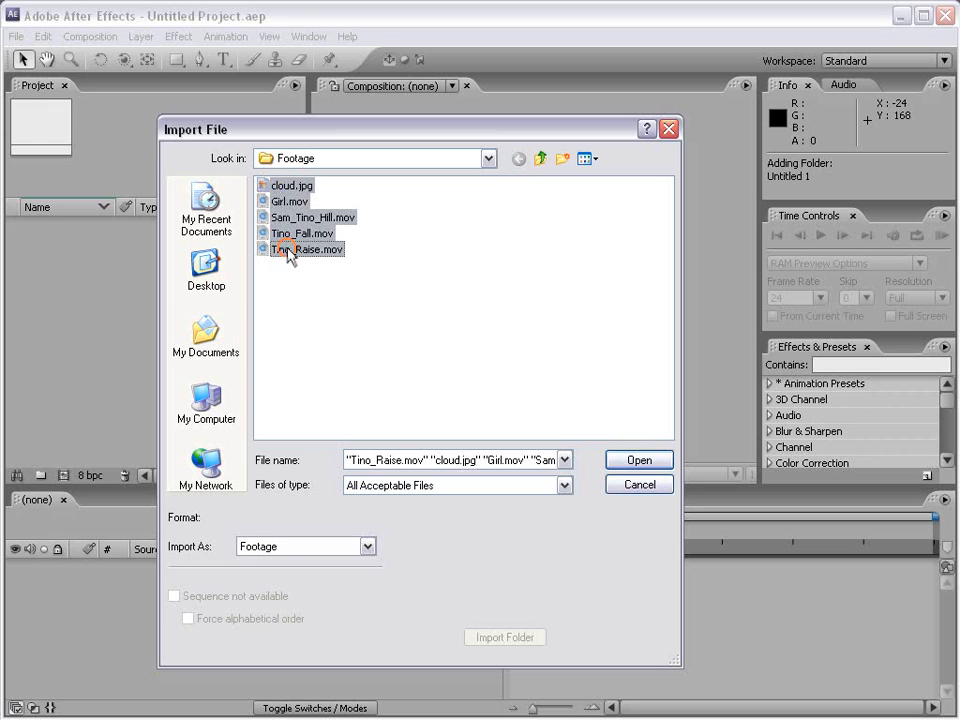
pyautogui.moveTo(283, 222); pyautogui.dragTo(364, 288)
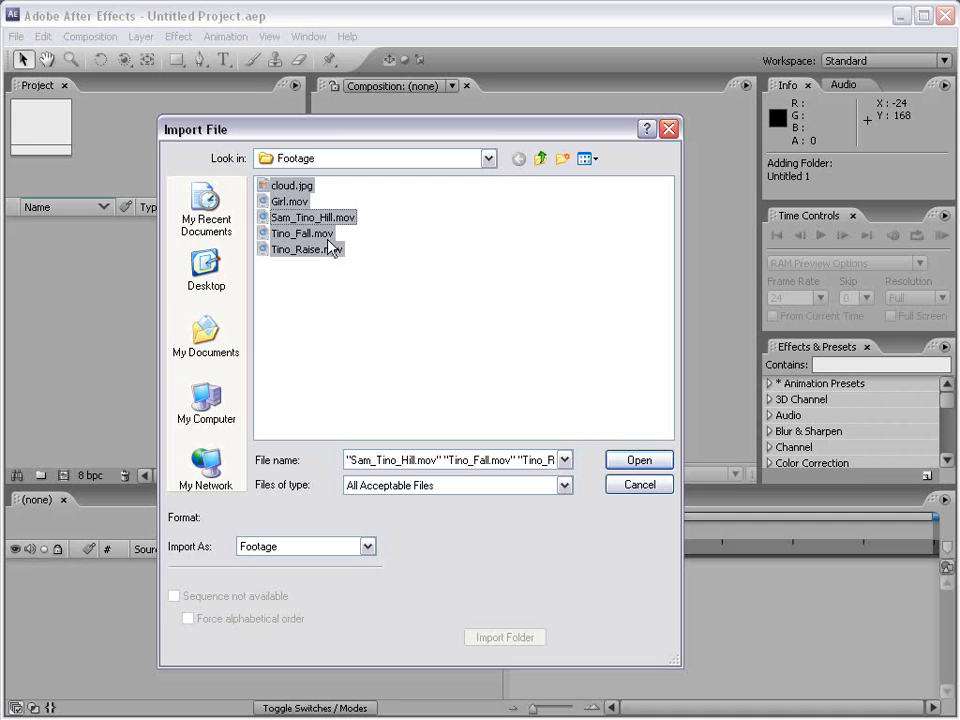
pyautogui.keyDown('ctrl'); pyautogui.click(307, 220); pyautogui.keyUp('ctrl')
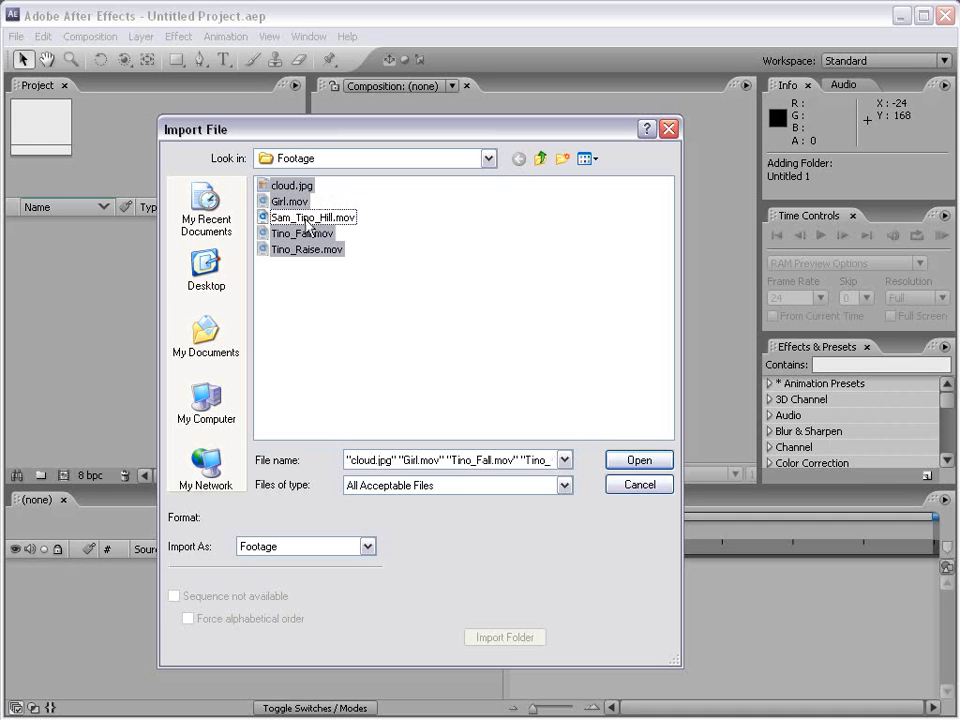
pyautogui.click(333, 279)
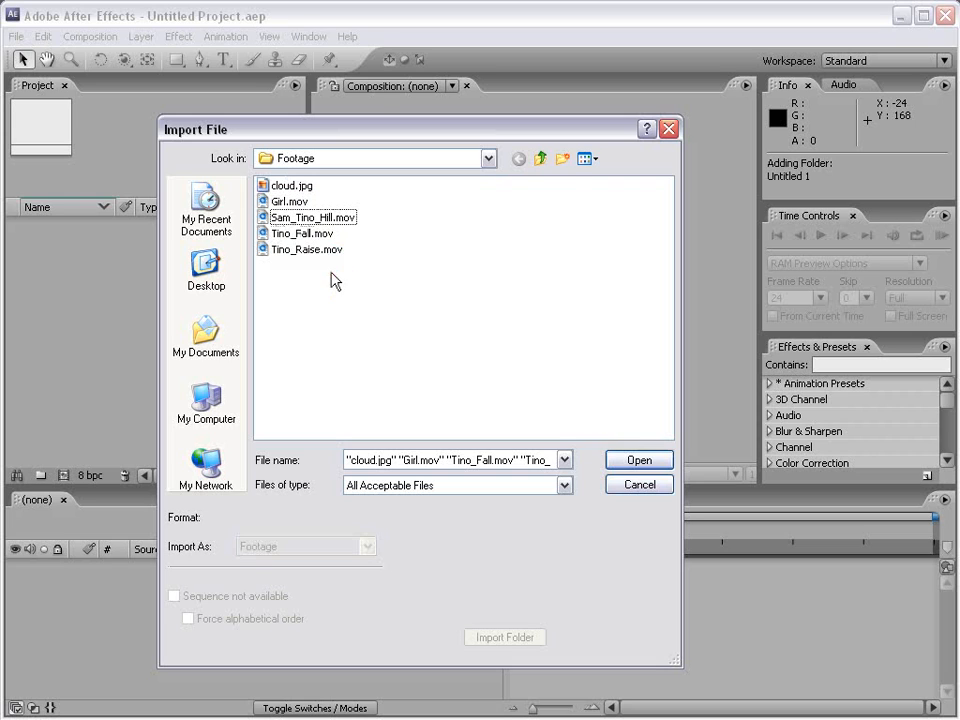
# Import the entire Footage folder from AE_TRAINING into the project and expand it to list its files
pyautogui.click(541, 160)
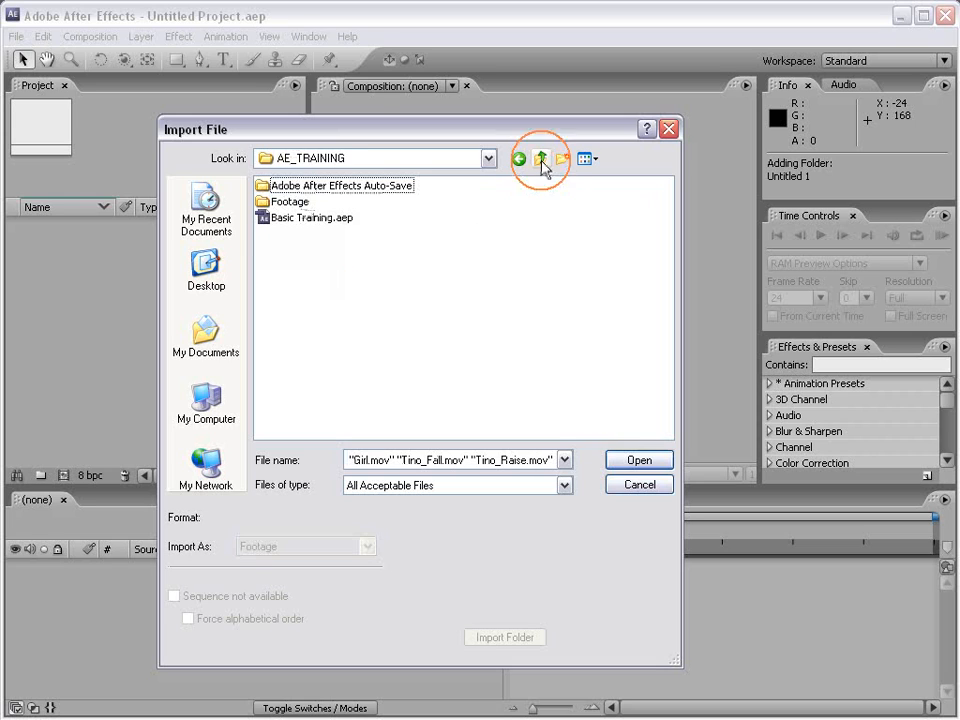
pyautogui.click(289, 203)
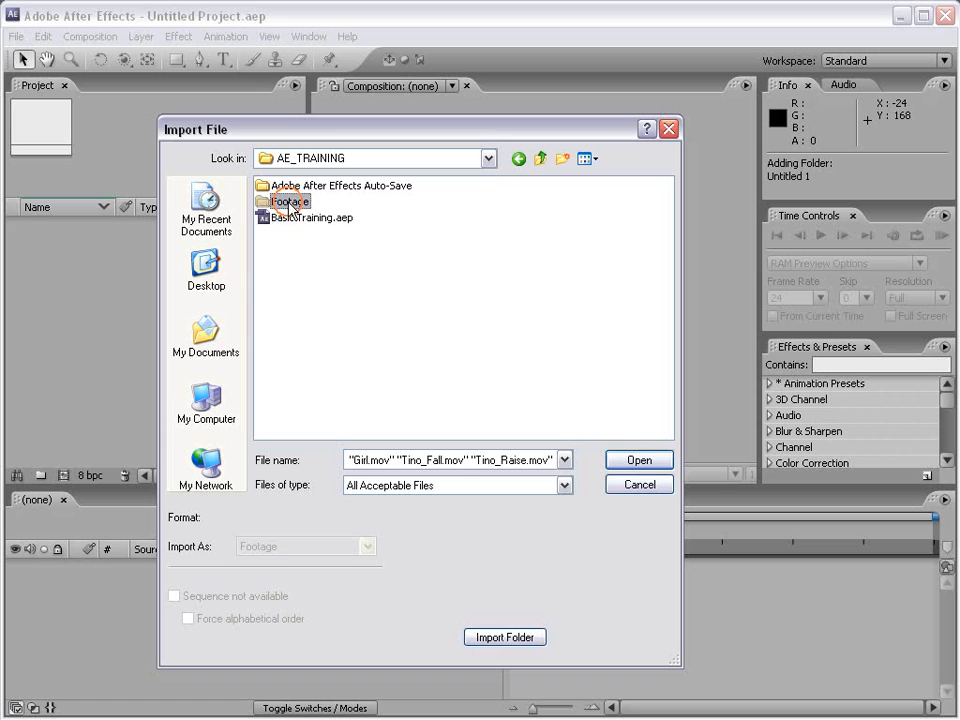
pyautogui.click(504, 637)
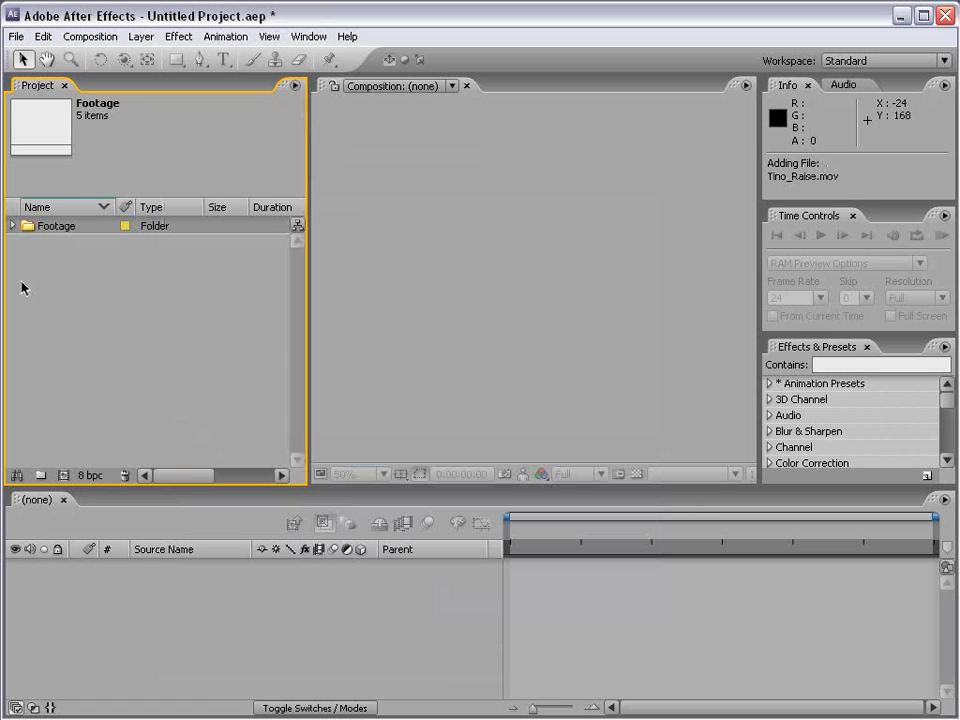
pyautogui.click(13, 228)
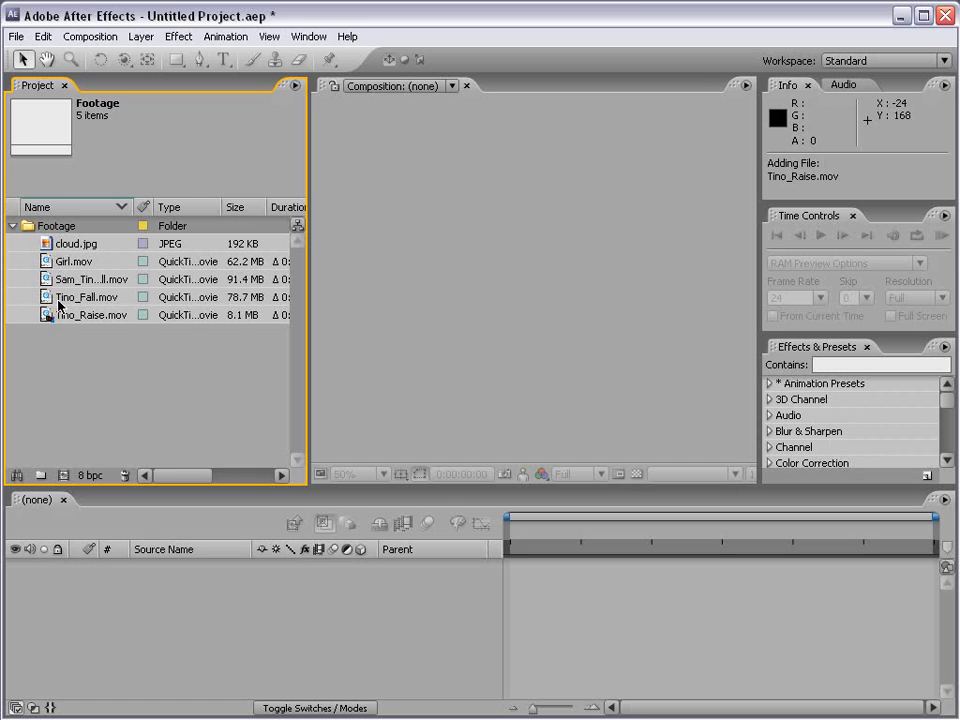
# Create a project folder named Images and move it out of the Footage folder to the project's top level
pyautogui.click(41, 476)
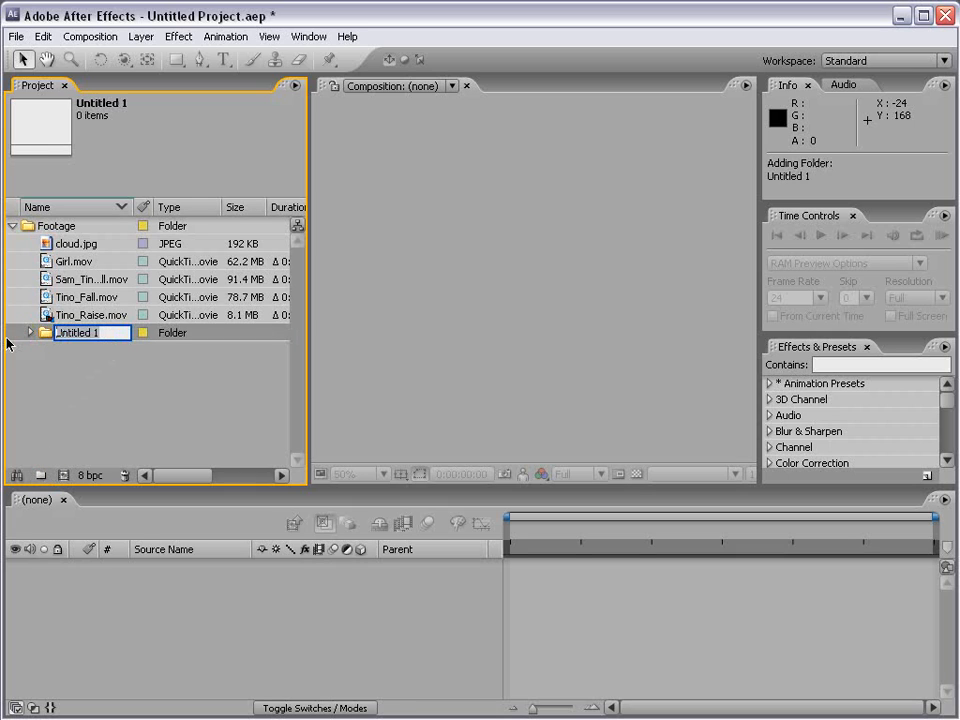
pyautogui.write('Images')
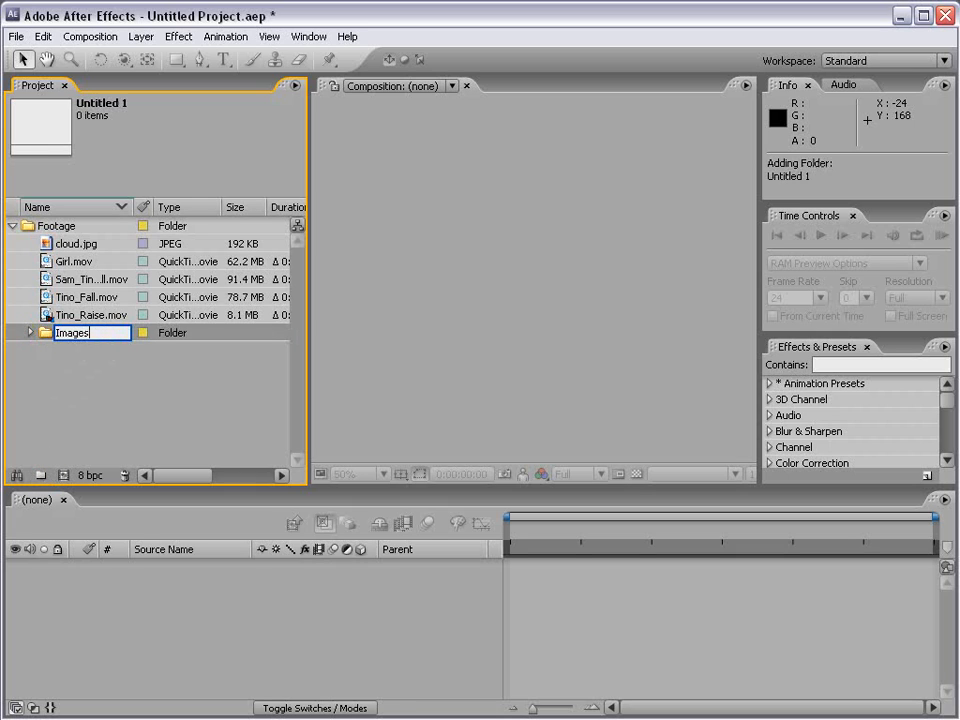
pyautogui.press('Return')
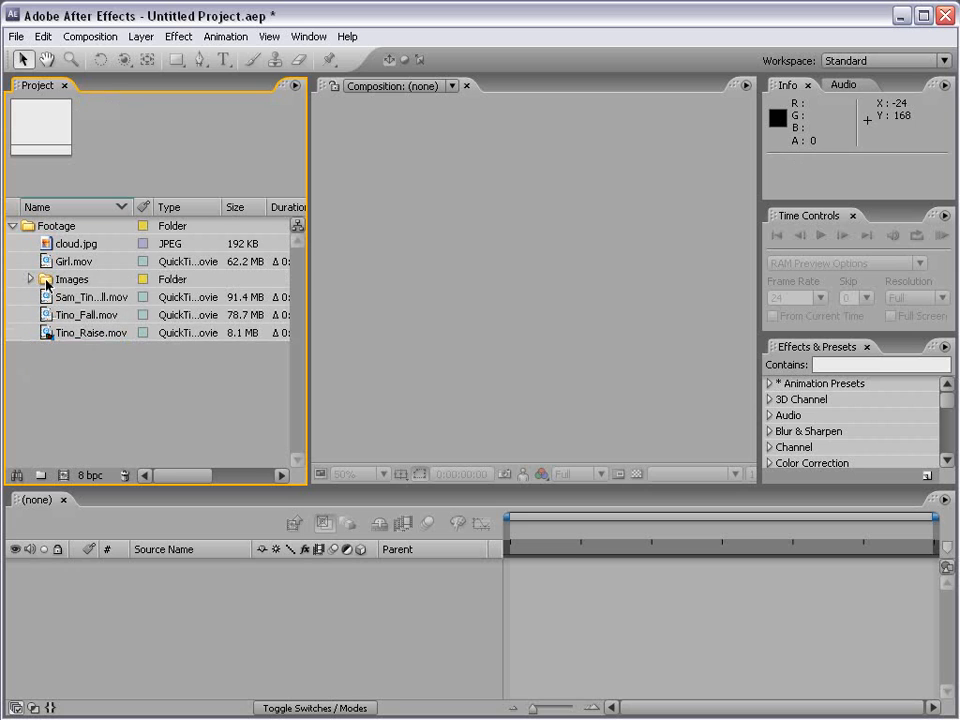
pyautogui.moveTo(43, 279); pyautogui.dragTo(34, 390)
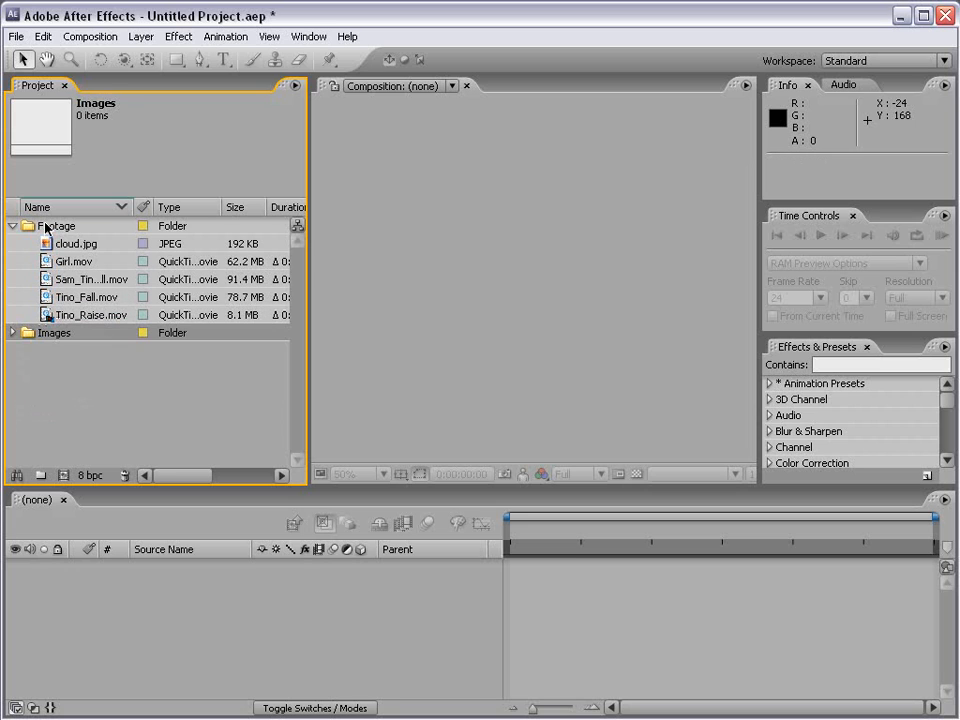
# Expand the Images folder and move cloud.jpg from Footage into it
pyautogui.click(12, 332)
pyautogui.click(72, 244)
pyautogui.moveTo(68, 247); pyautogui.dragTo(52, 333)
pyautogui.click(84, 390)
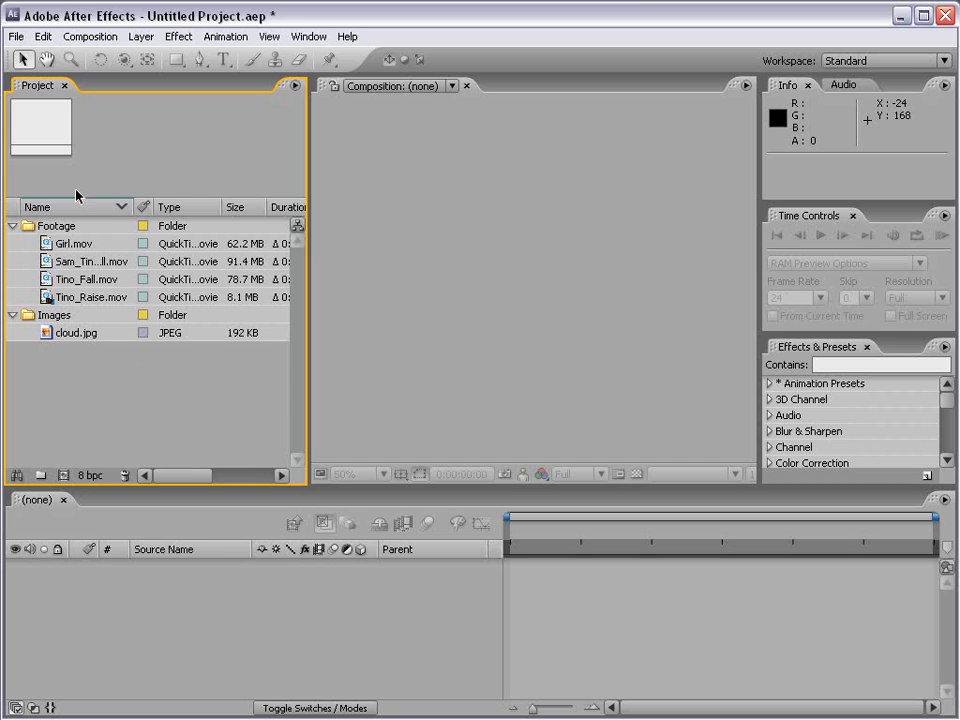
# Rename the Girl.mov footage item in the project as Mall Video
pyautogui.click(68, 246)
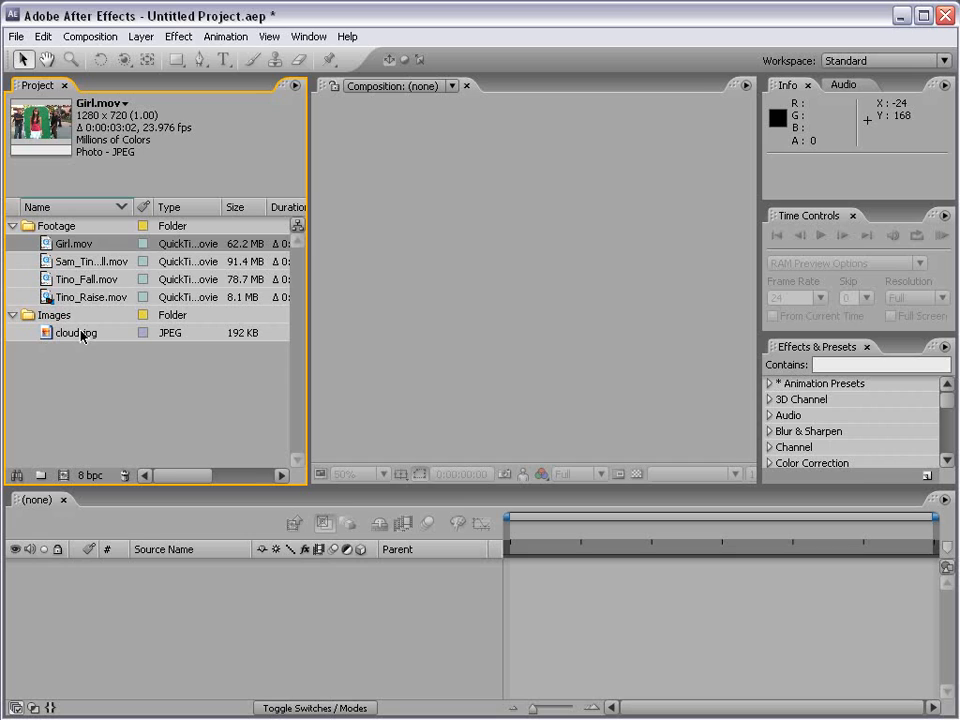
pyautogui.press('Return')
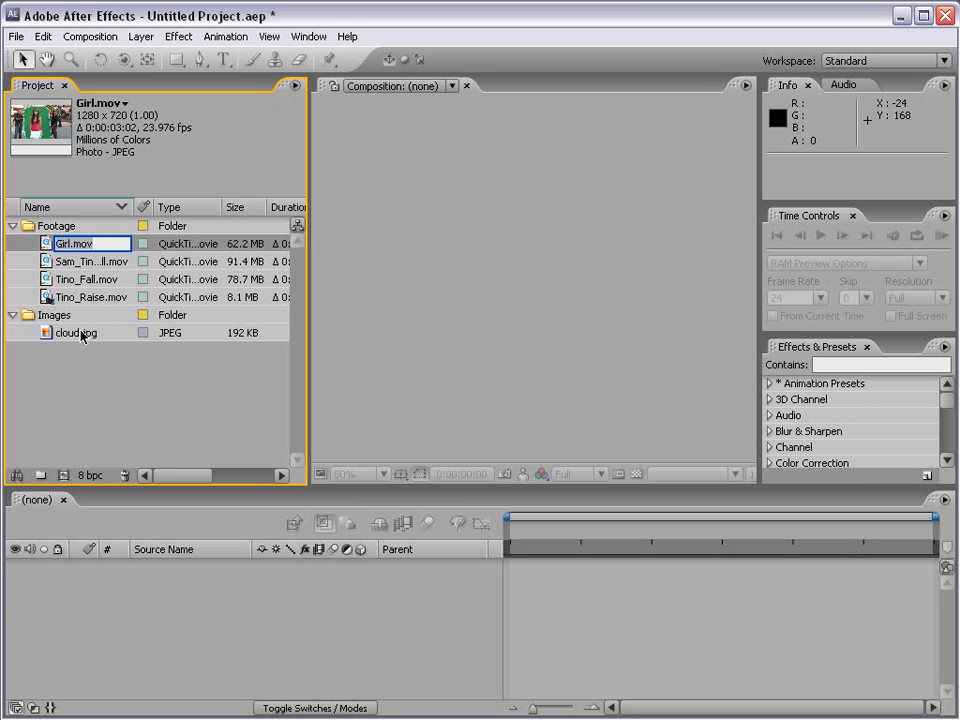
pyautogui.write('Mall Video')
pyautogui.press('Return')
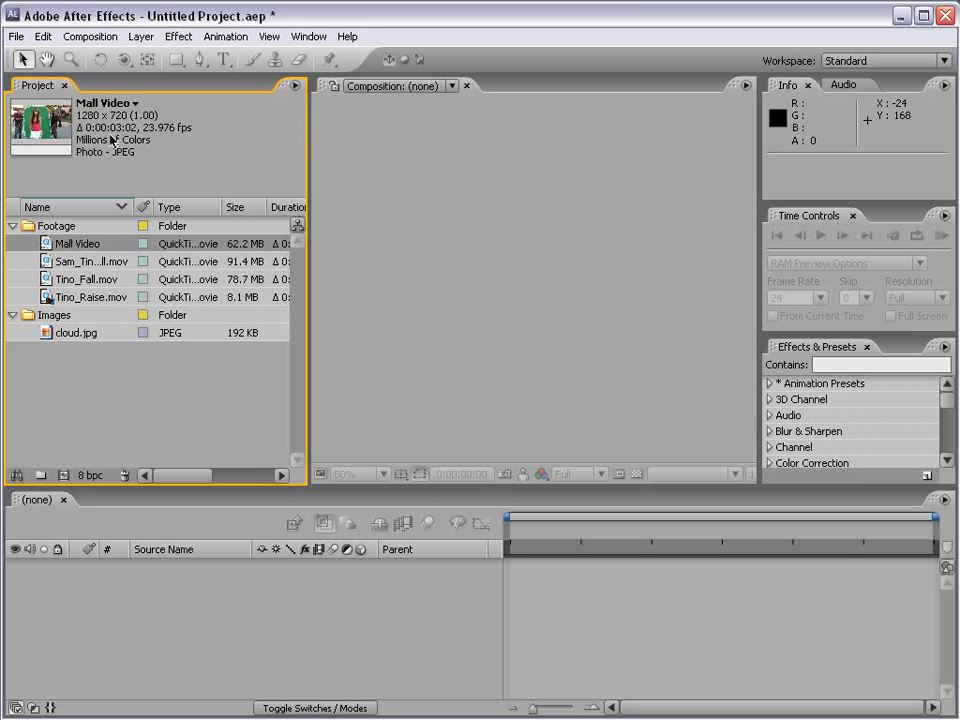
# Open the main footage interpretation settings for Mall Video and try conforming its frame rate to 30 frames per second
pyautogui.rightClick(47, 244)
pyautogui.moveTo(89, 285)
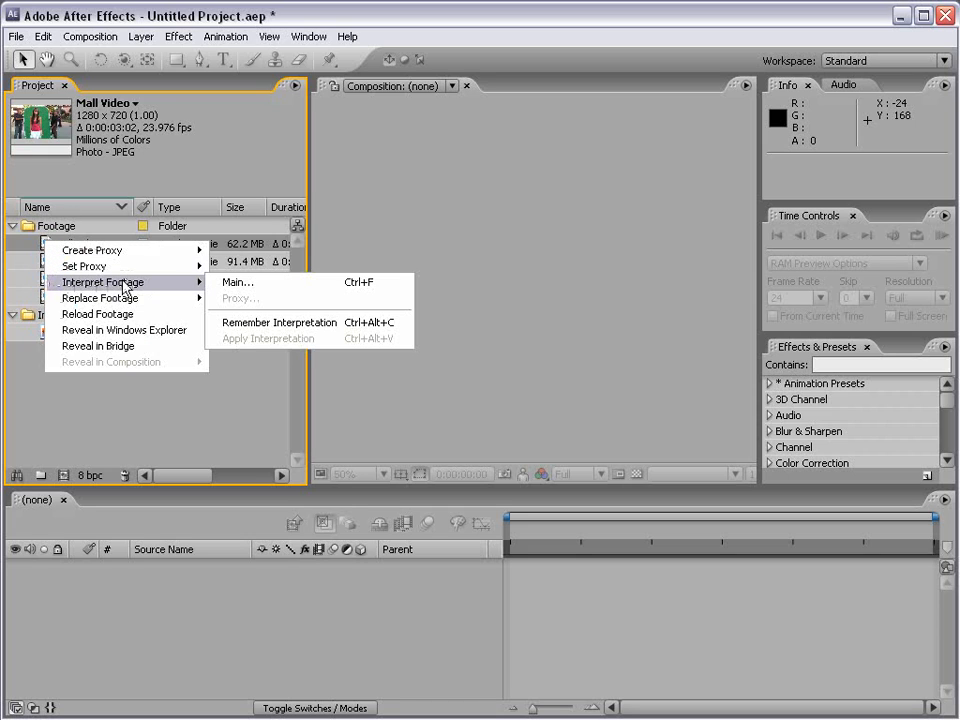
pyautogui.click(266, 286)
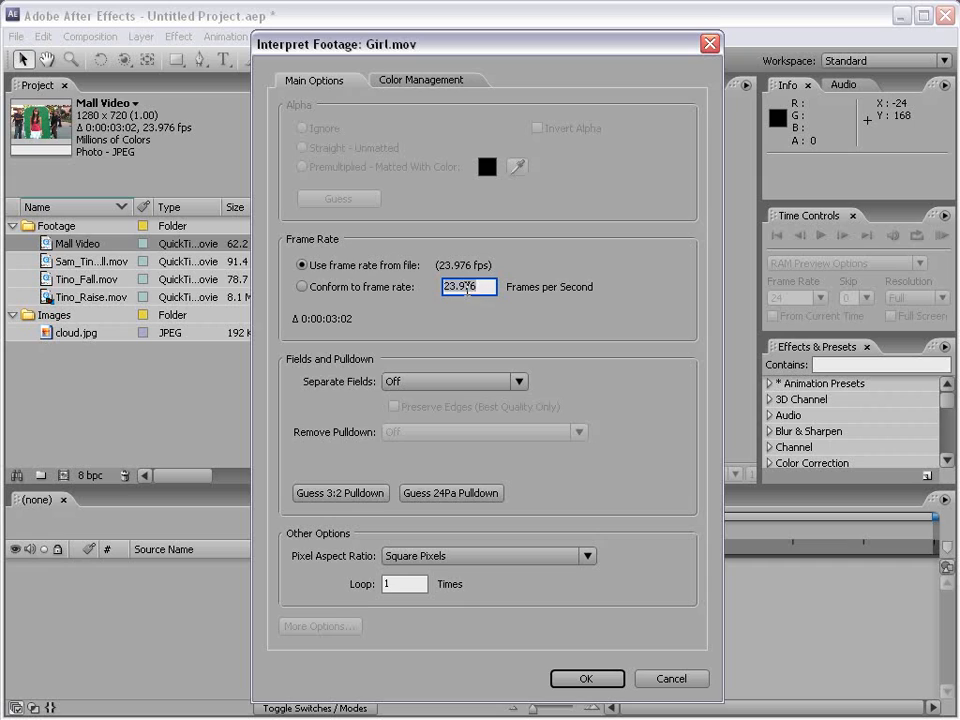
pyautogui.click(304, 289)
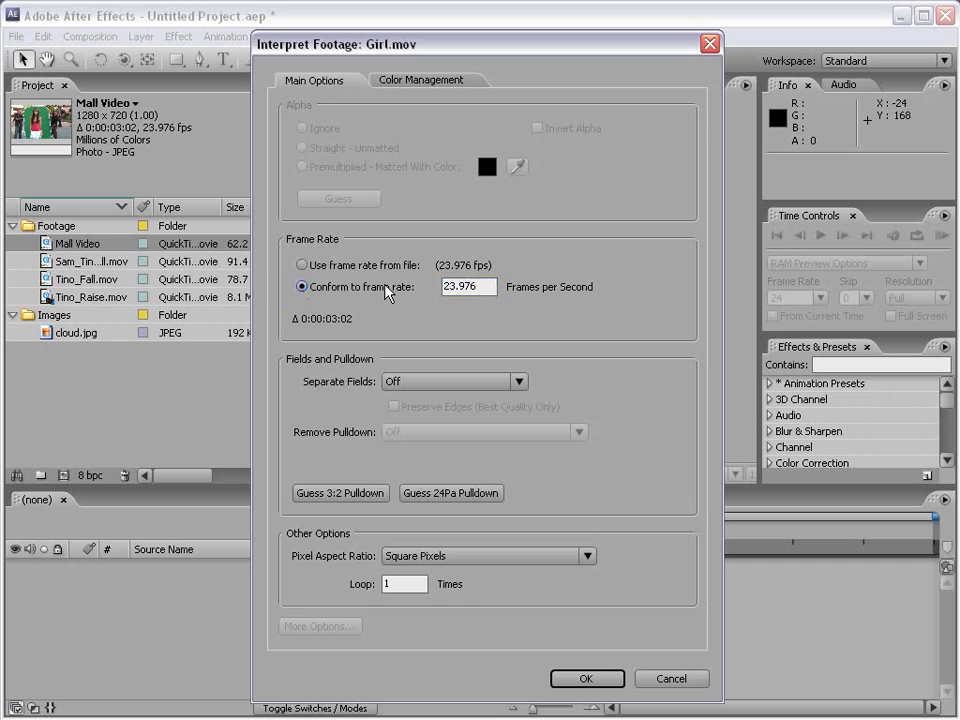
pyautogui.write('30')
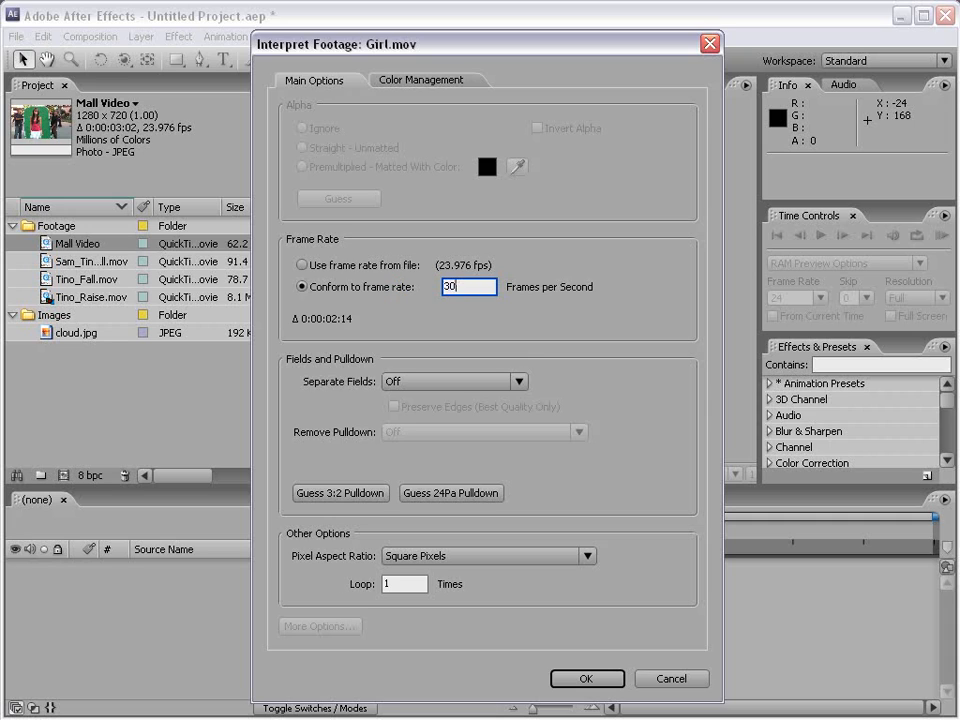
# Examine the field separation, pixel aspect ratio and color management options, and close the interpretation settings without applying changes
pyautogui.click(508, 381)
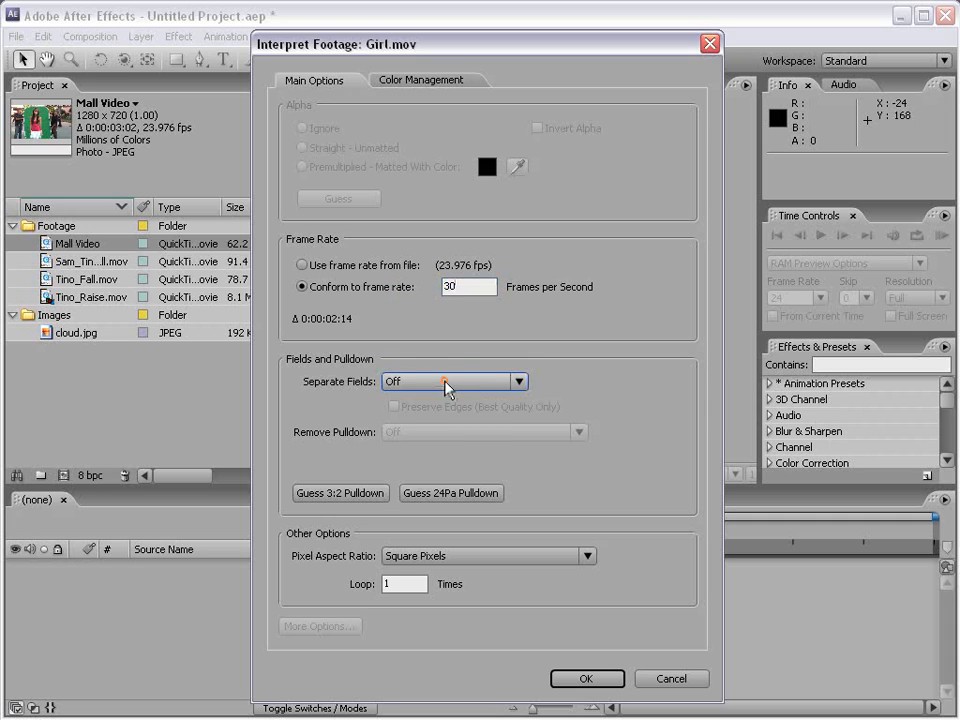
pyautogui.click(431, 376)
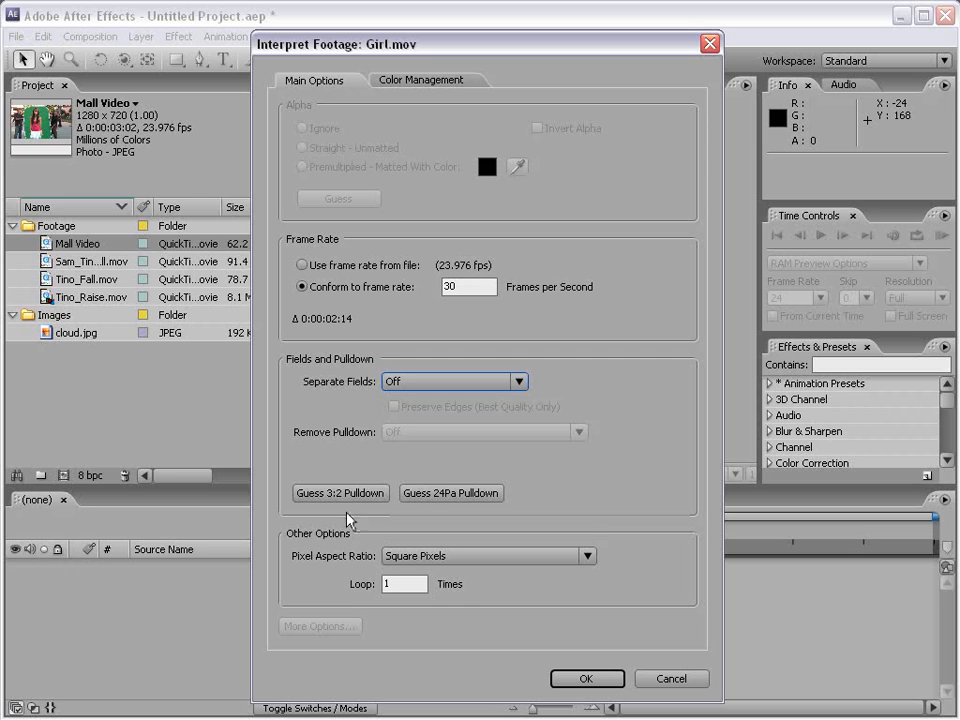
pyautogui.click(566, 557)
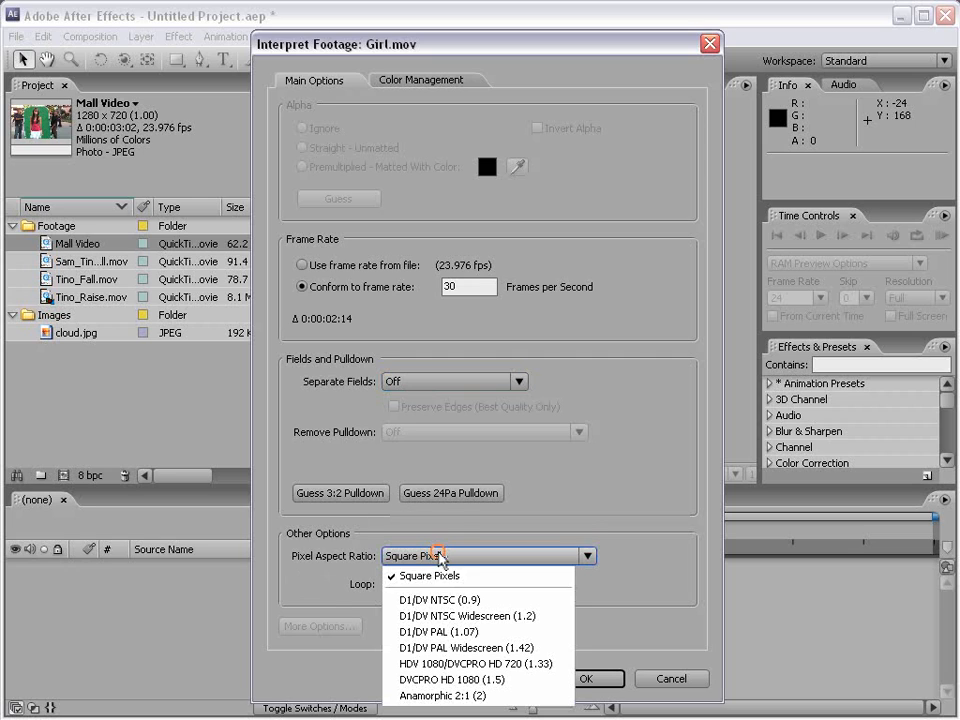
pyautogui.click(551, 527)
pyautogui.click(414, 84)
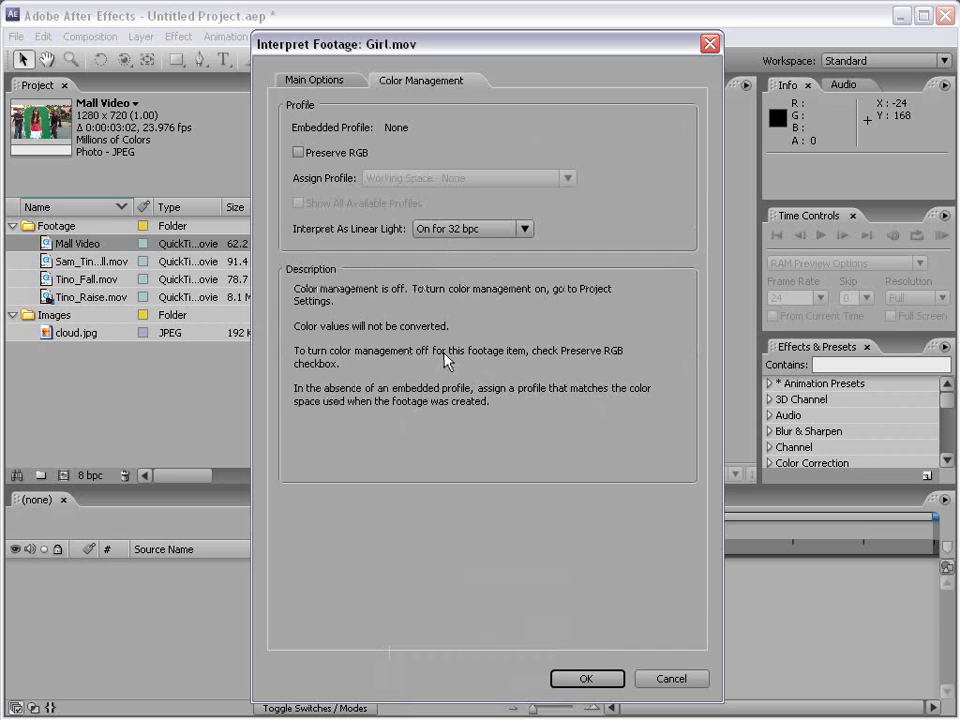
pyautogui.click(671, 679)
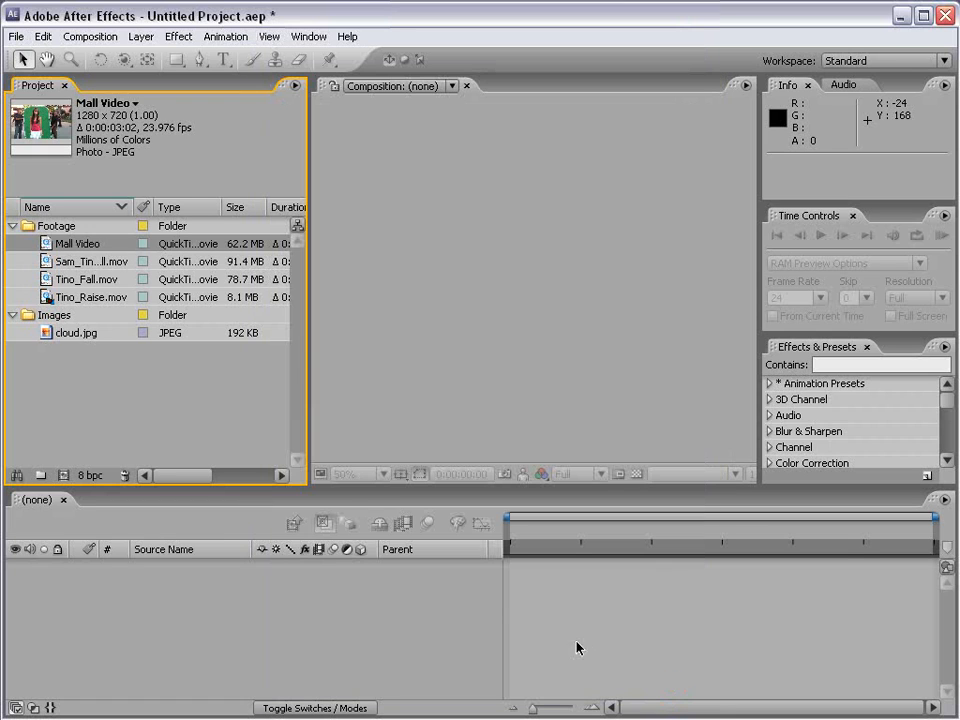
# Check the footage replacement options for Mall Video, reveal its source file in Windows Explorer, and return to After Effects
pyautogui.rightClick(59, 248)
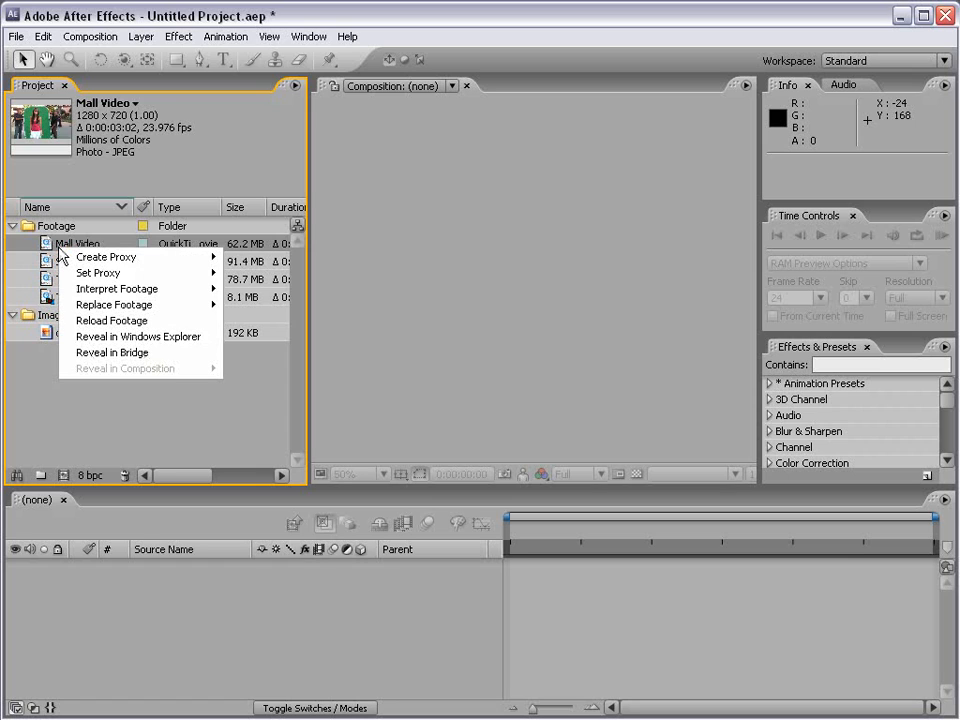
pyautogui.moveTo(128, 306)
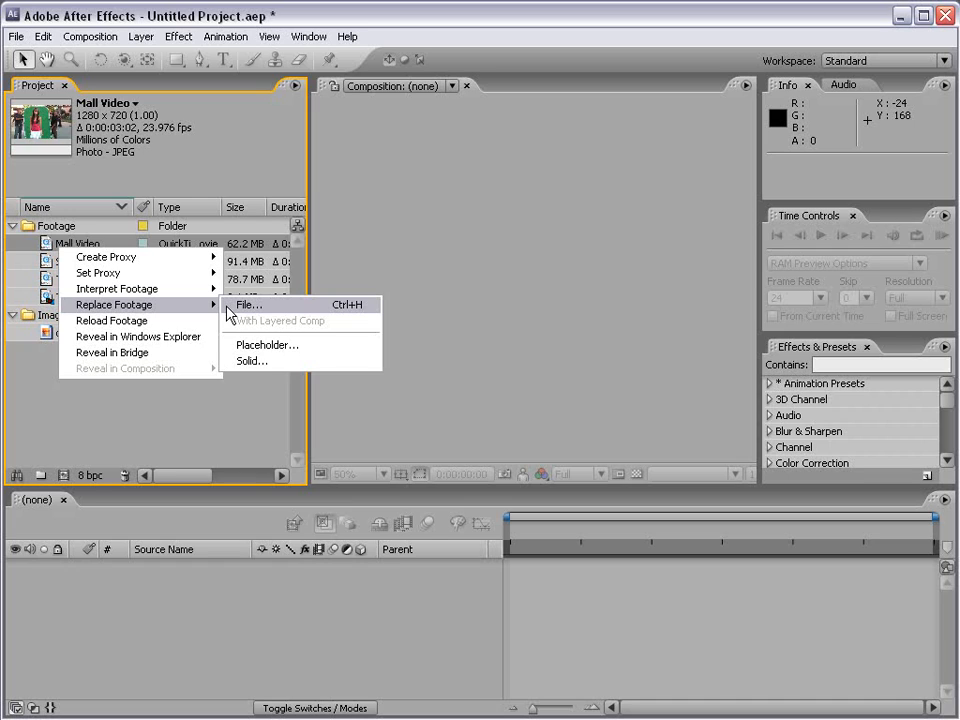
pyautogui.click(187, 308)
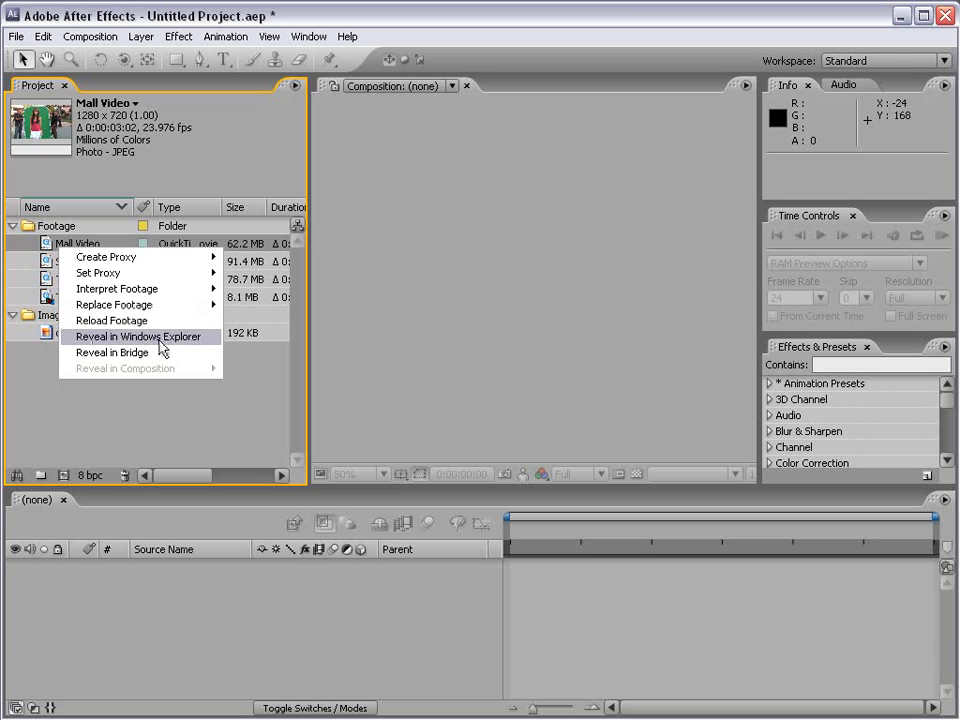
pyautogui.click(161, 345)
pyautogui.moveTo(392, 171); pyautogui.dragTo(283, 116)
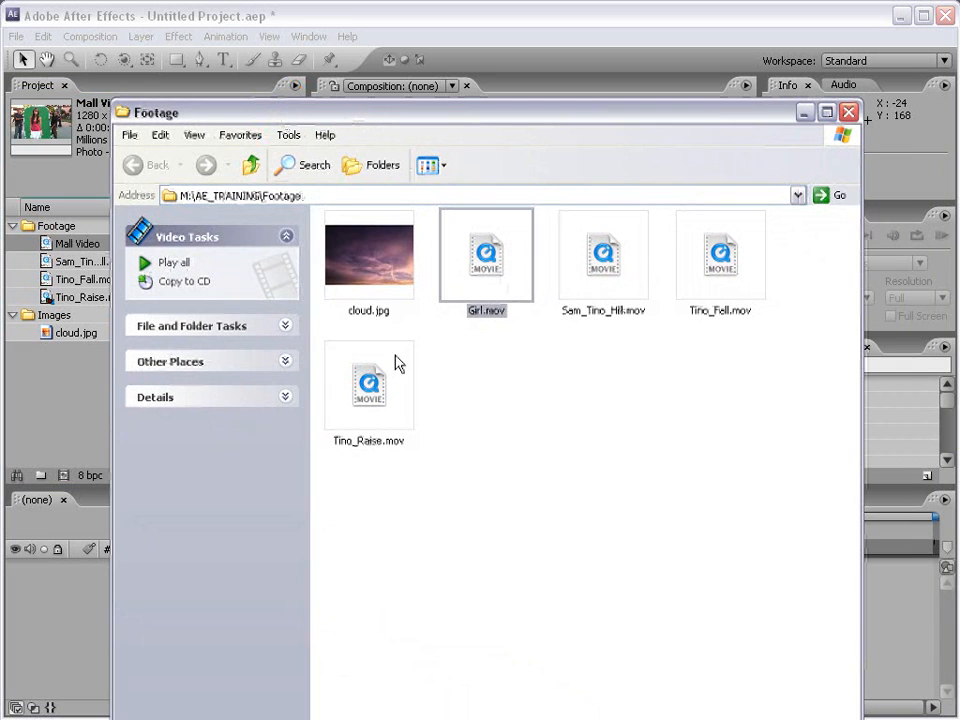
pyautogui.click(214, 18)
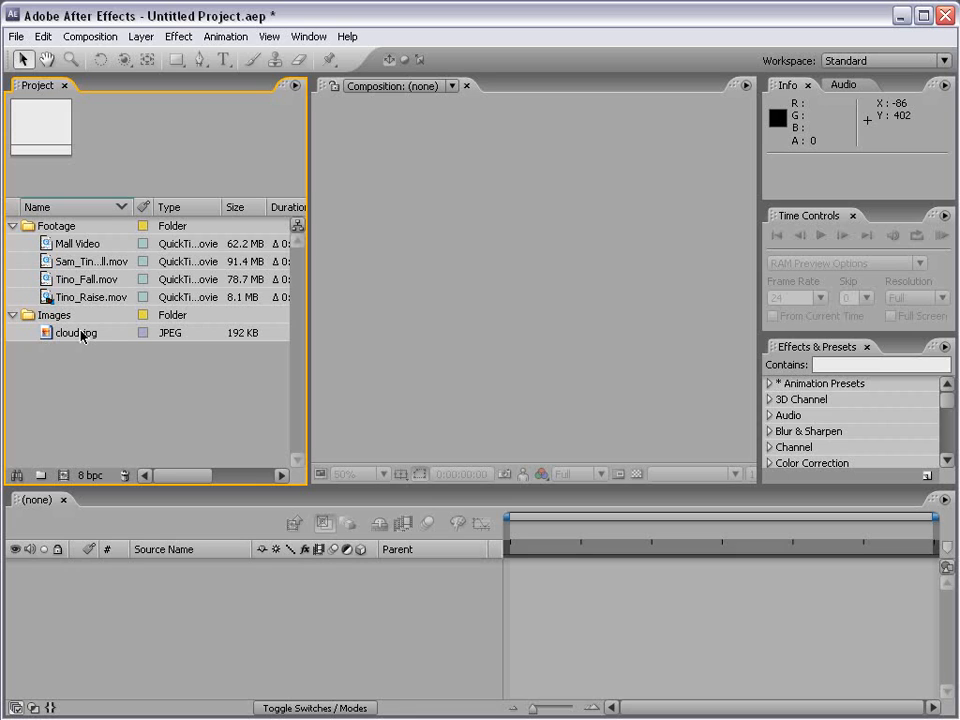
# Start a new composition, look over the presets and advanced settings, and keep the NTSC DV preset
pyautogui.click(98, 38)
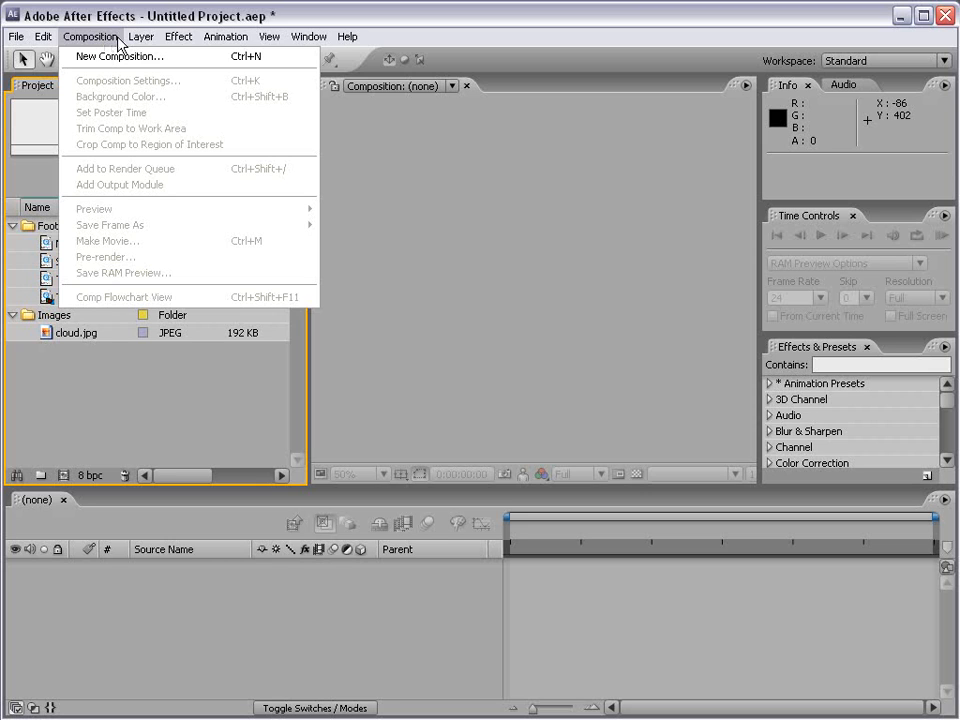
pyautogui.click(187, 61)
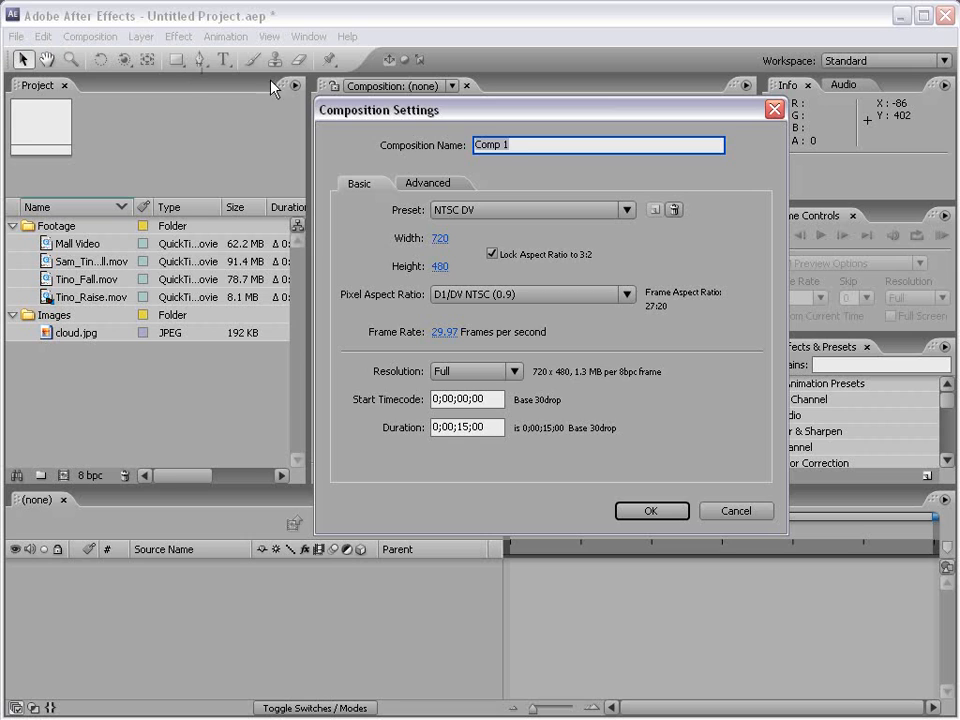
pyautogui.moveTo(435, 125); pyautogui.dragTo(368, 124)
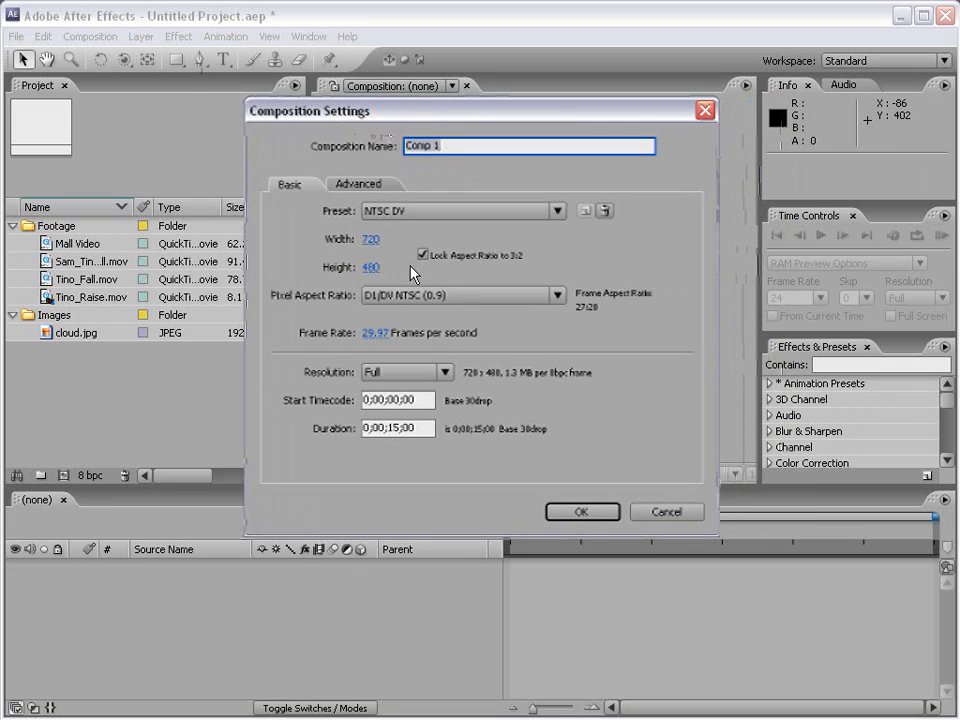
pyautogui.click(401, 212)
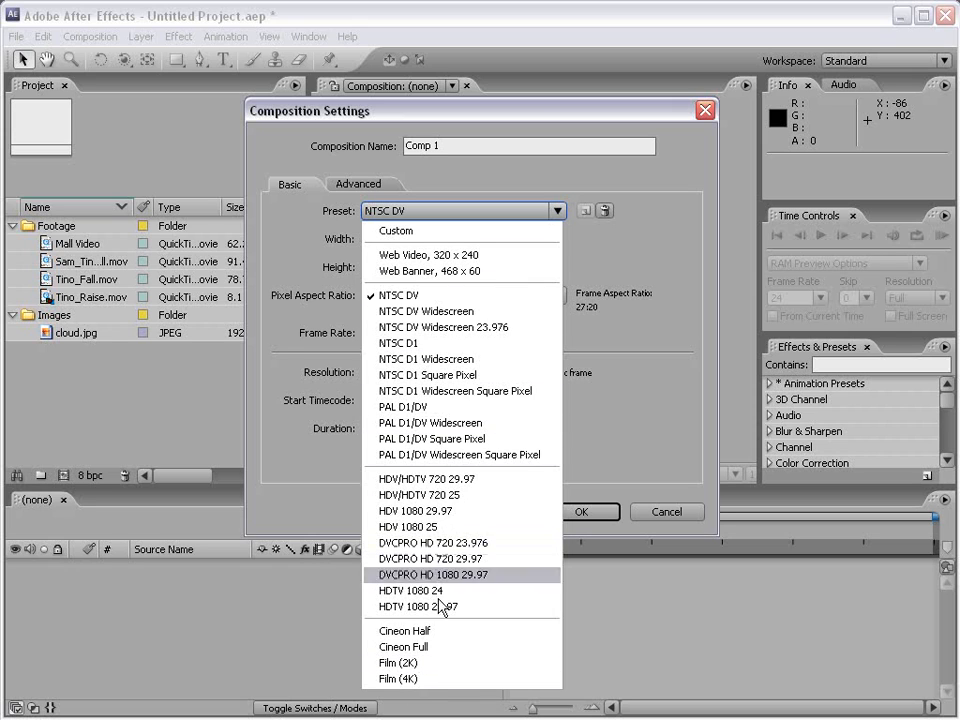
pyautogui.click(390, 234)
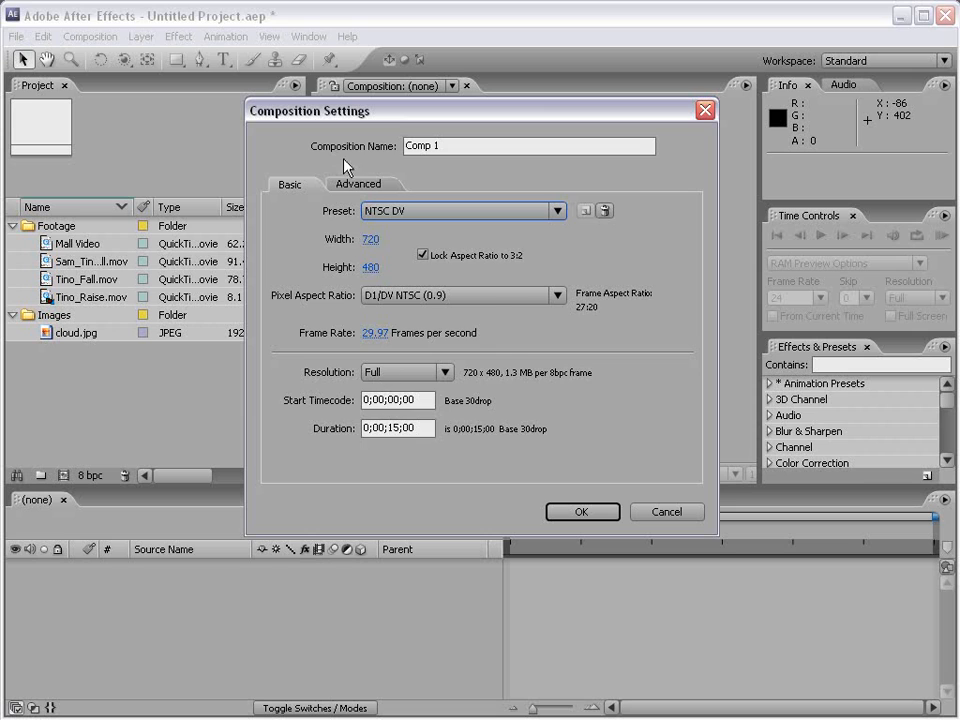
pyautogui.click(356, 186)
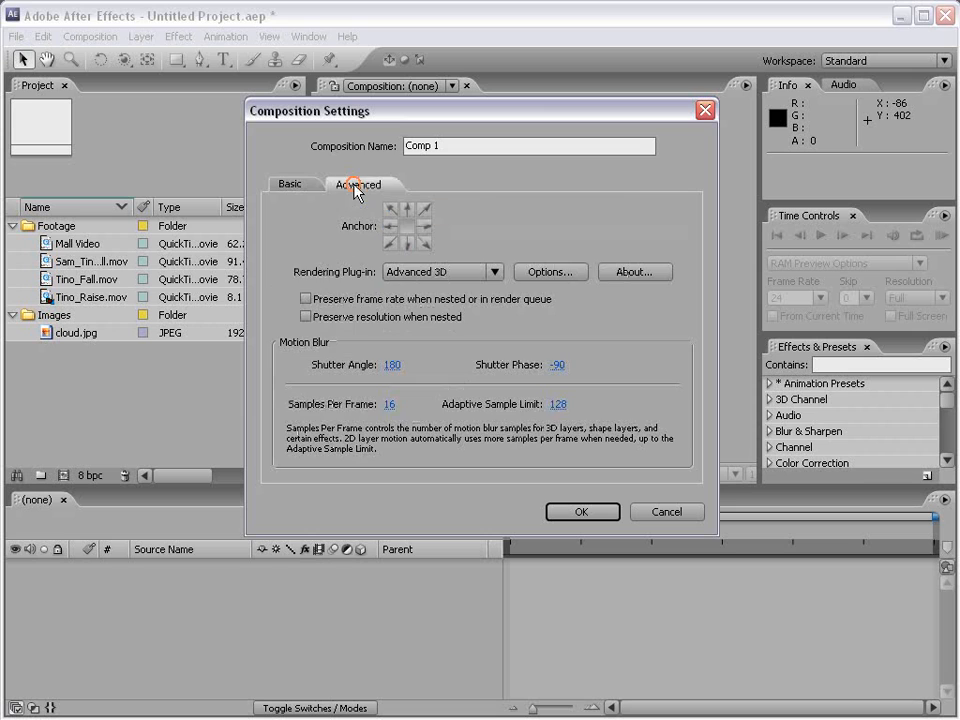
pyautogui.click(297, 188)
pyautogui.click(405, 213)
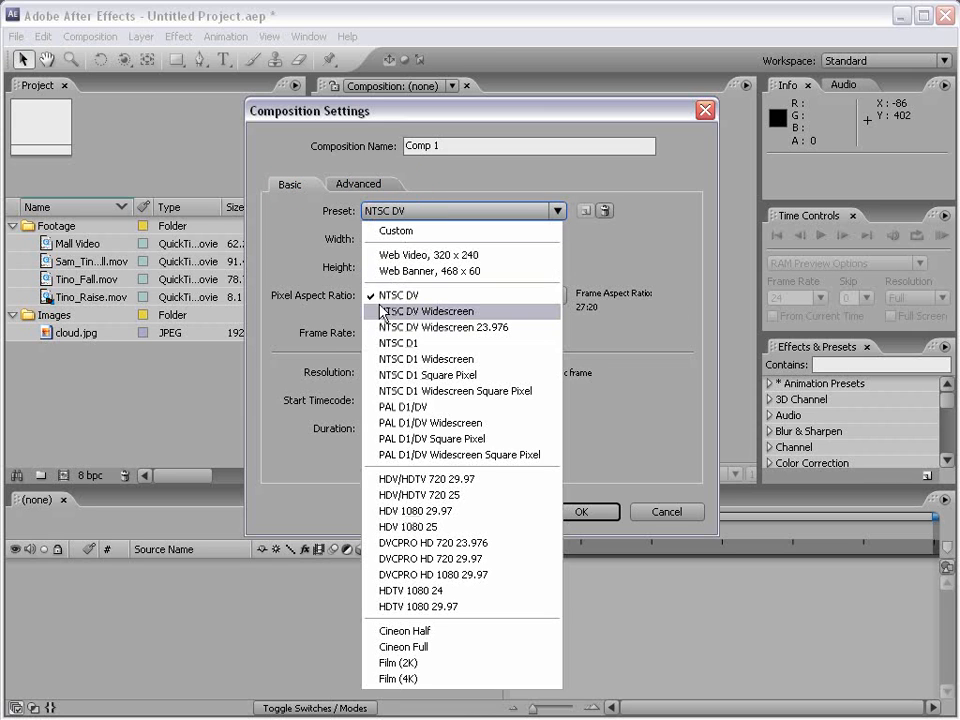
pyautogui.click(405, 297)
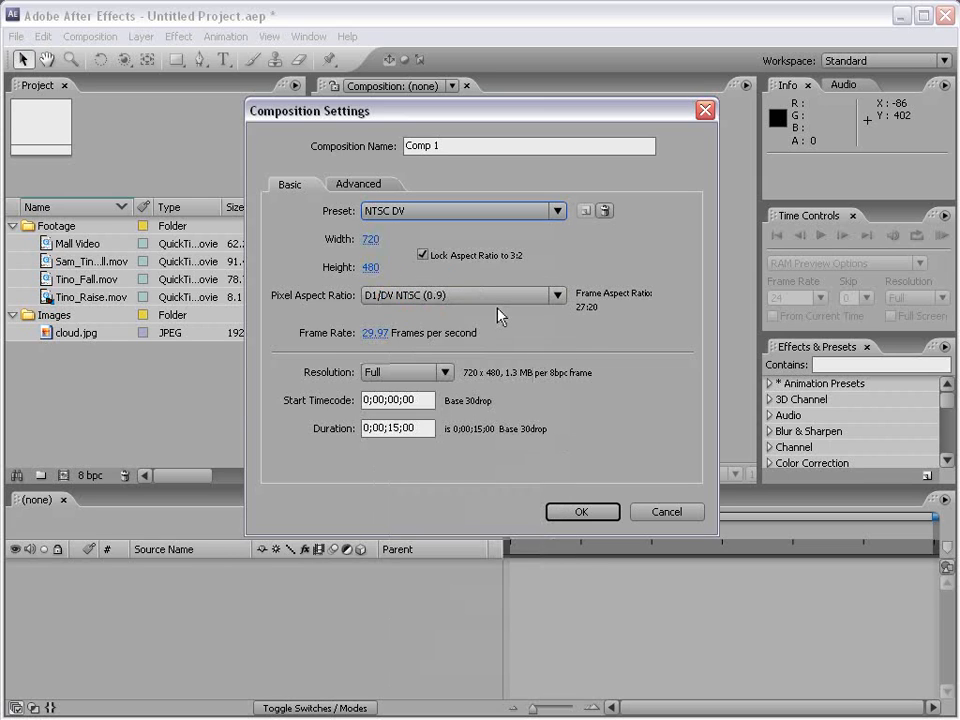
# Set the composition's duration to 0;00;30;00 and create it
pyautogui.doubleClick(400, 428)
pyautogui.write('10')
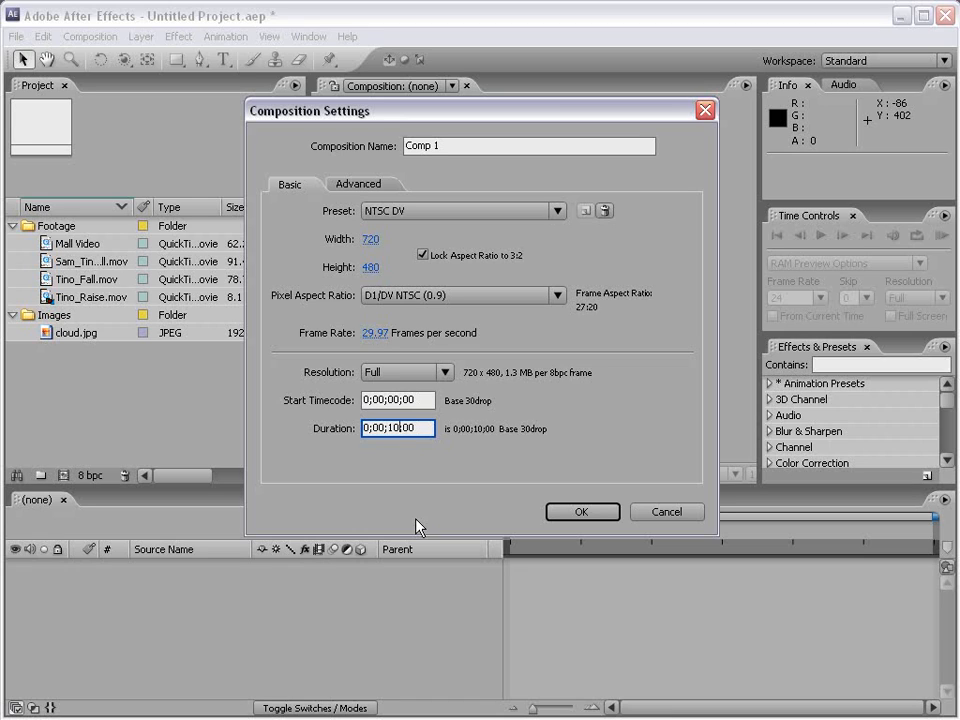
pyautogui.press('BackSpace')
pyautogui.press('BackSpace')
pyautogui.write('30')
pyautogui.click(581, 511)
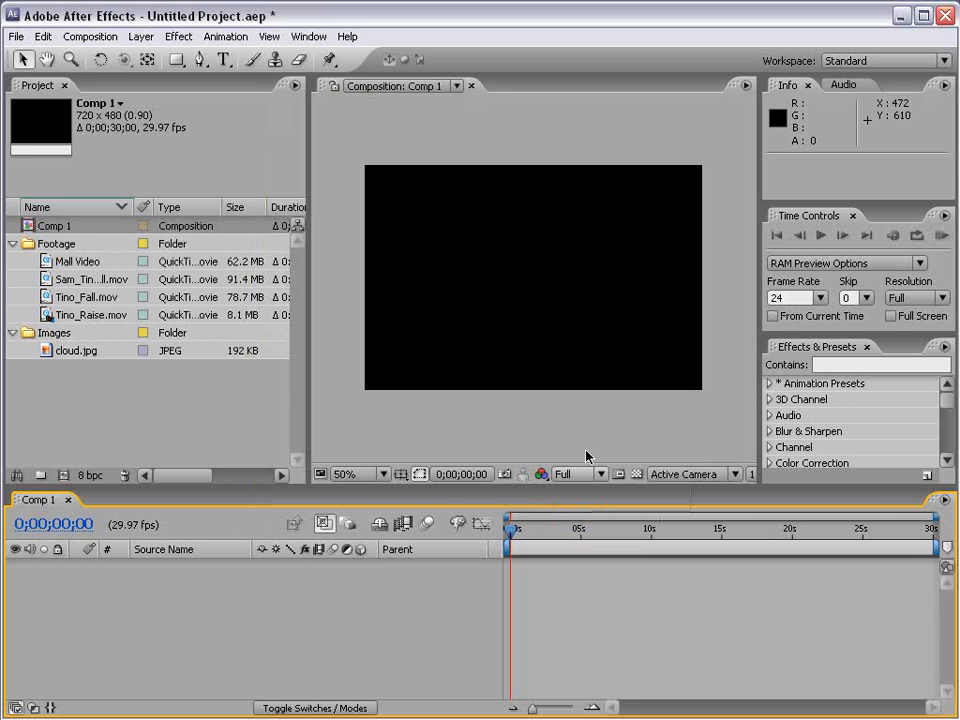
# Try placing Mall Video directly into the Comp 1 viewer, and undo the placement
pyautogui.click(473, 425)
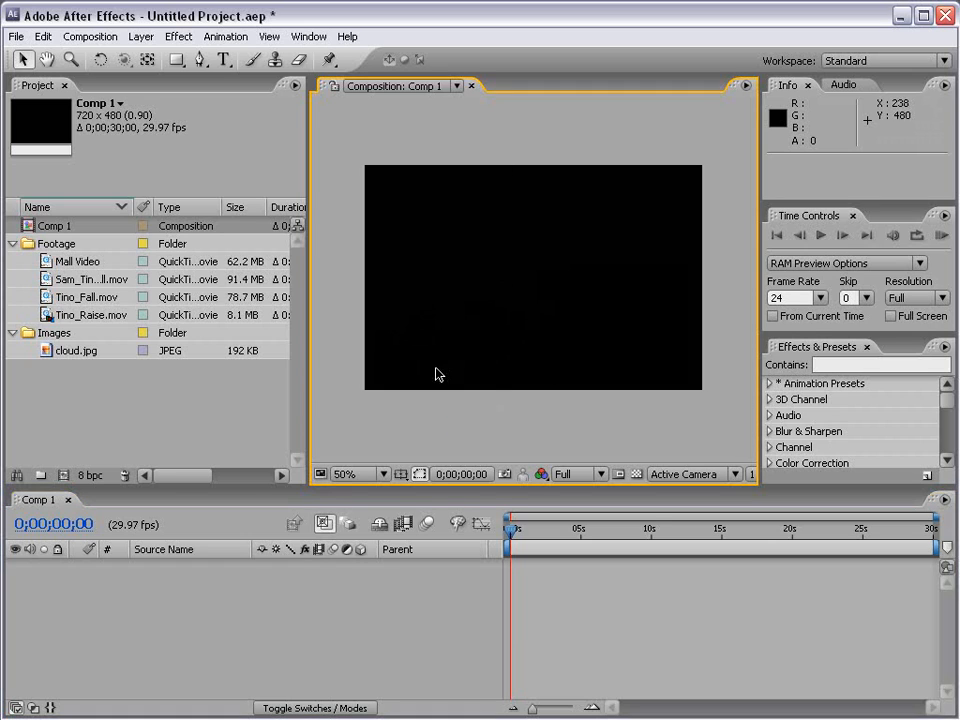
pyautogui.click(129, 647)
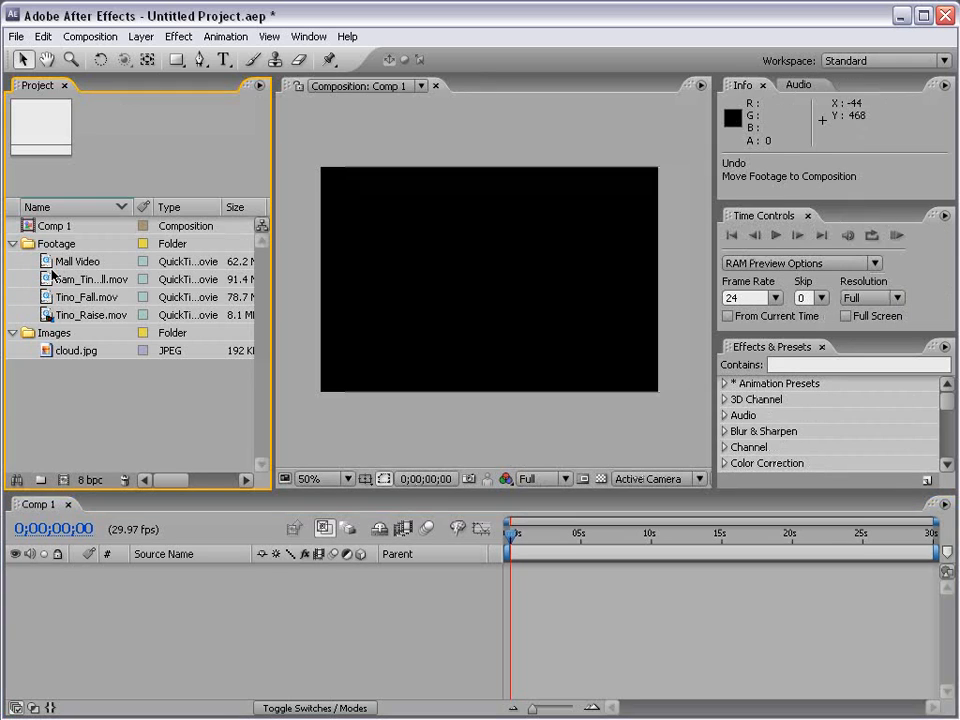
pyautogui.moveTo(78, 261); pyautogui.dragTo(490, 289)
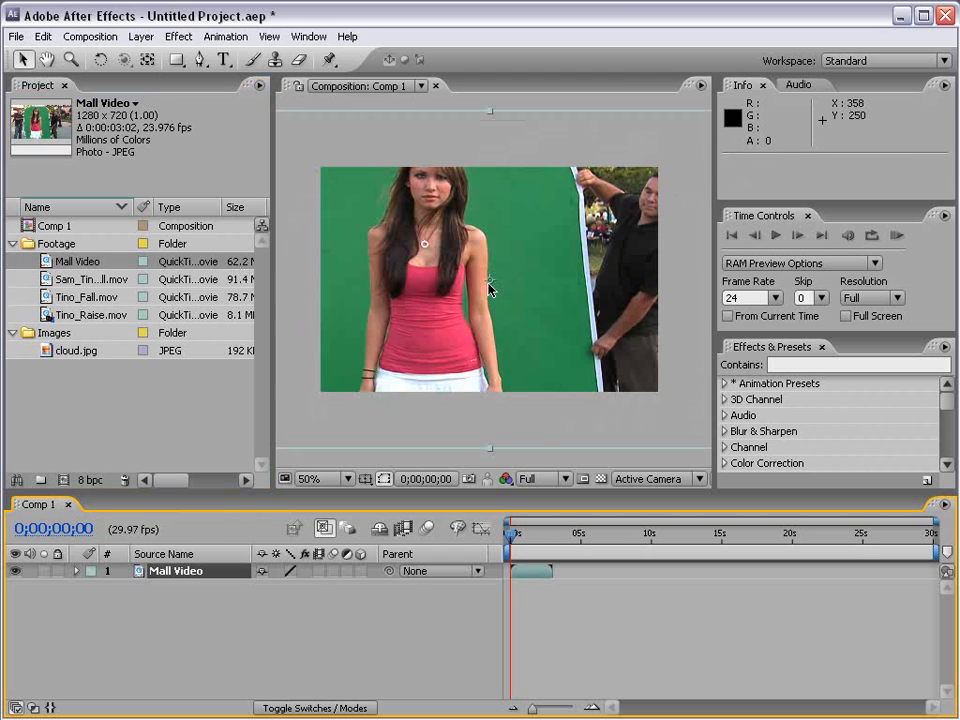
pyautogui.hotkey('ctrl', 'z')
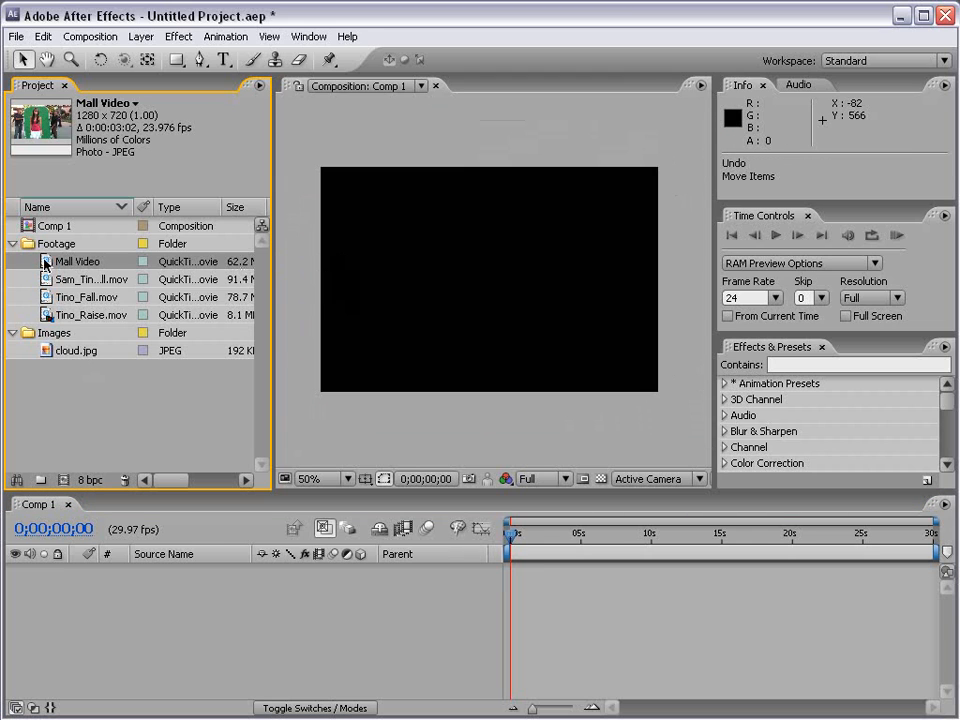
# Add Mall Video to the start of the Comp 1 timeline and move the layer to about position 324, 350
pyautogui.moveTo(45, 262); pyautogui.dragTo(508, 574)
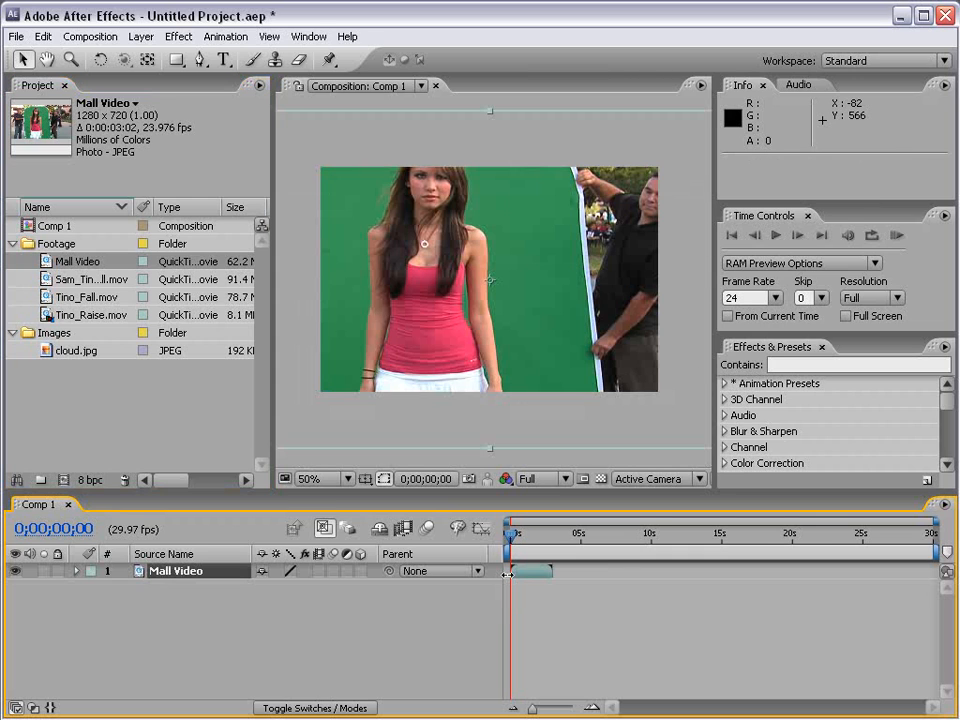
pyautogui.hotkey('ctrl', 'z')
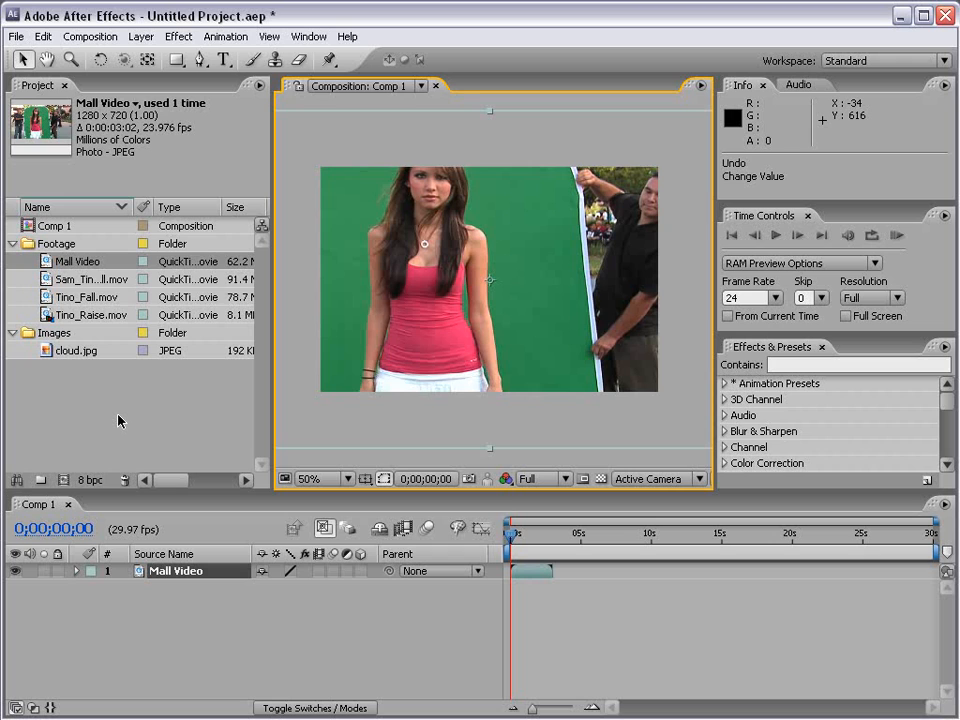
pyautogui.moveTo(452, 314); pyautogui.dragTo(434, 369)
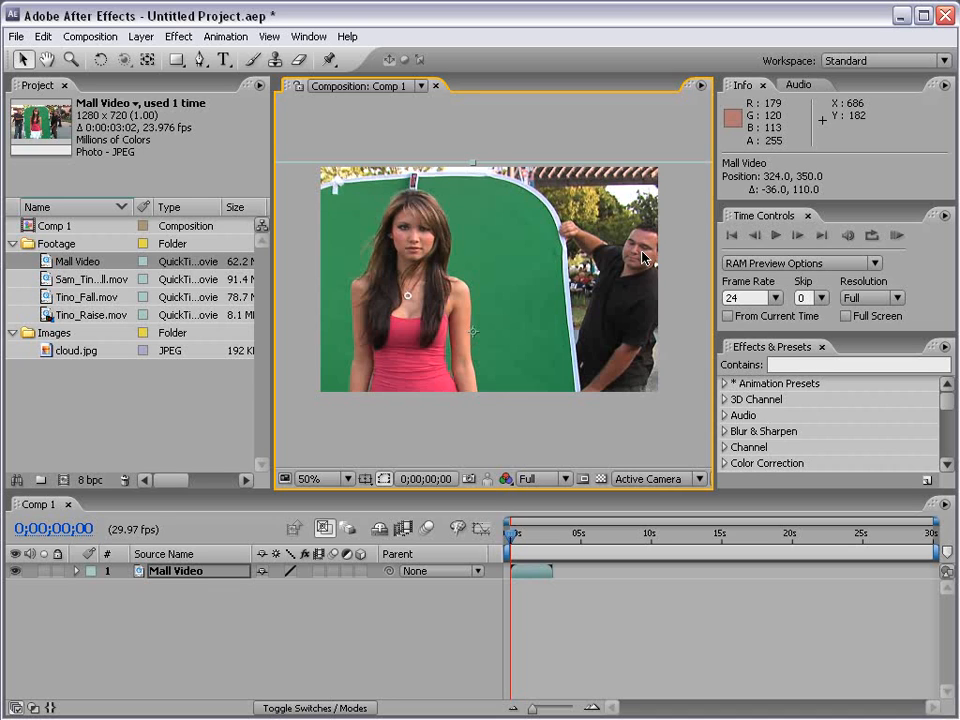
# Run a RAM preview of Comp 1 and narrow the work area to start at 0;00;01;16 and end at 0;00;02;23
pyautogui.click(798, 236)
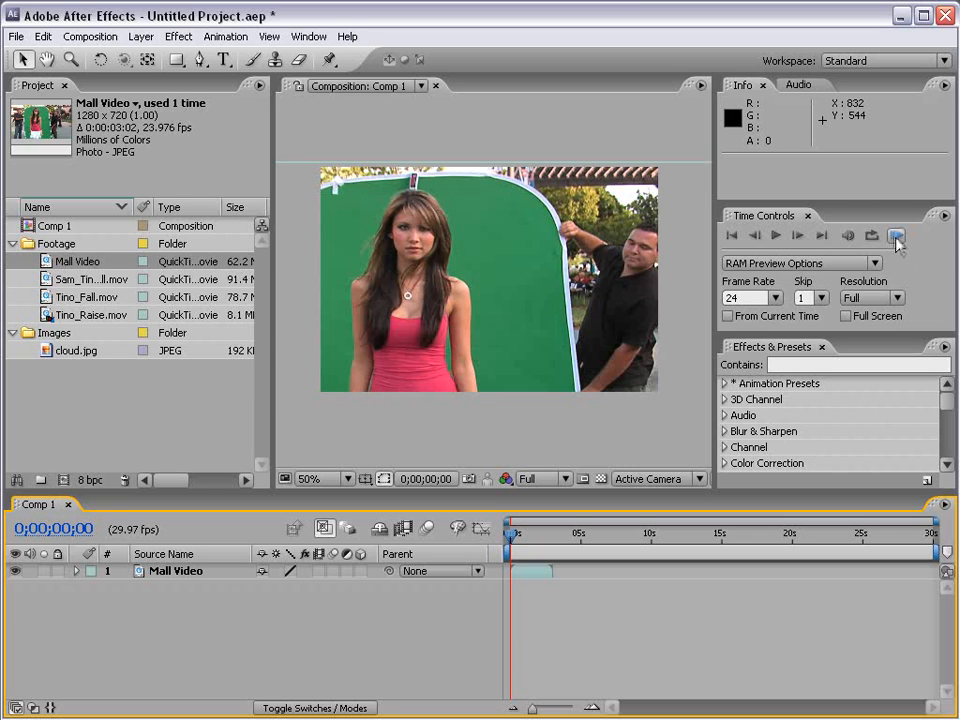
pyautogui.click(896, 238)
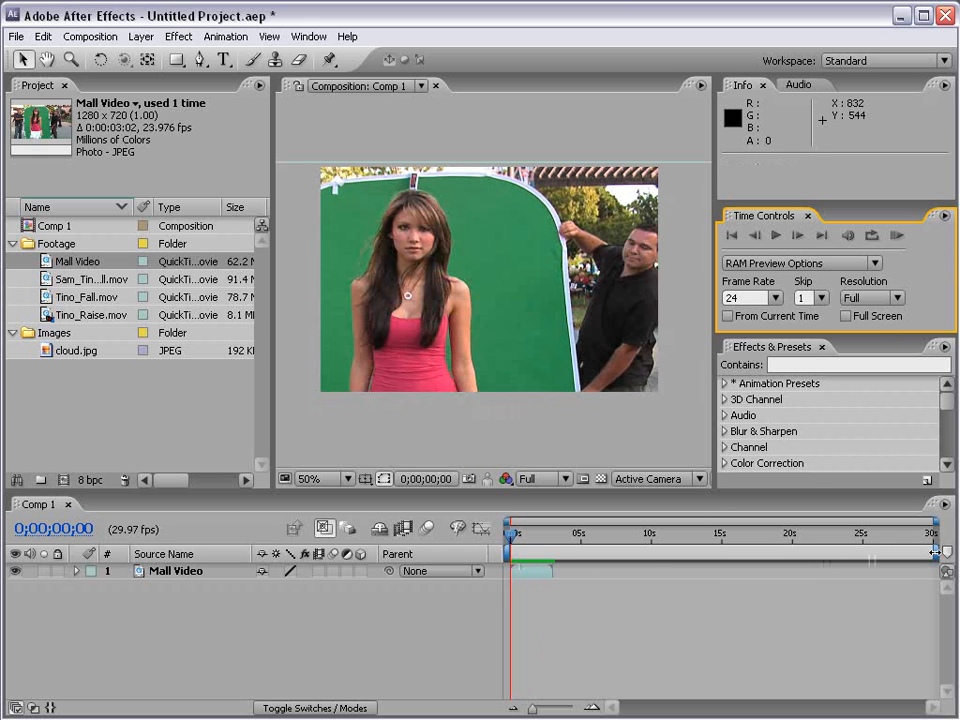
pyautogui.moveTo(941, 551); pyautogui.dragTo(556, 588)
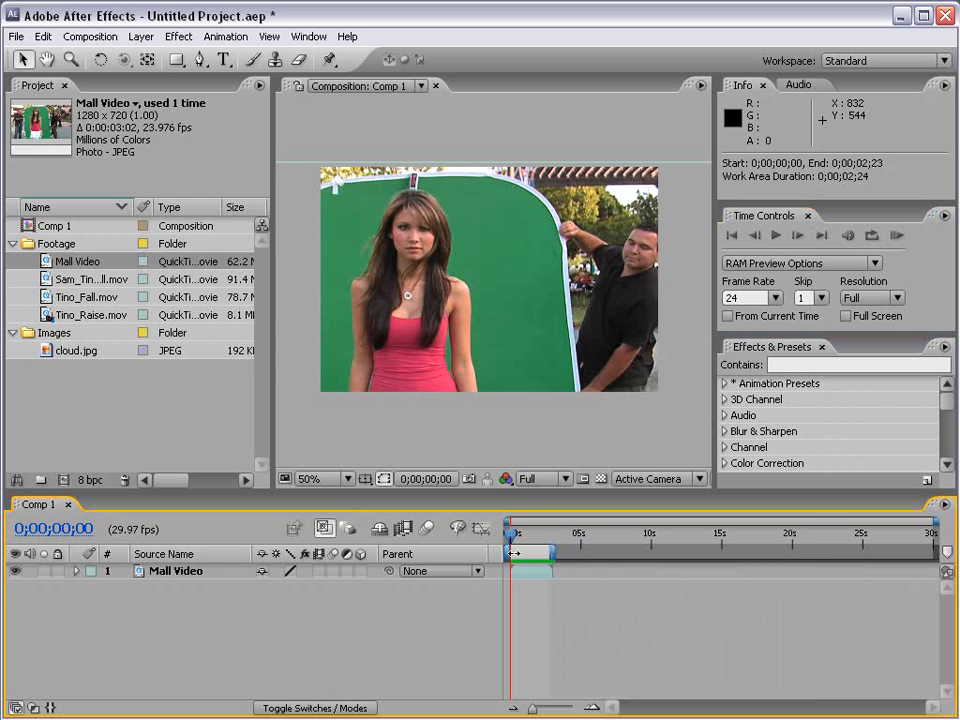
pyautogui.moveTo(510, 554); pyautogui.dragTo(525, 554)
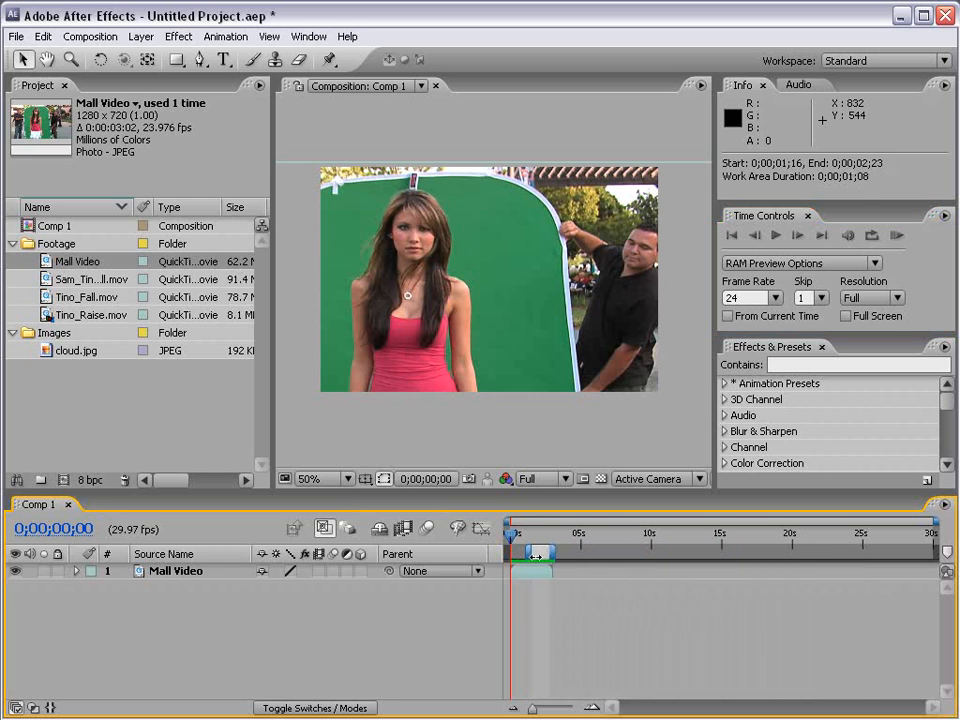
# Preview the current work area and set the RAM preview options to a frame rate of 24 and a skip of 0
pyautogui.click(896, 236)
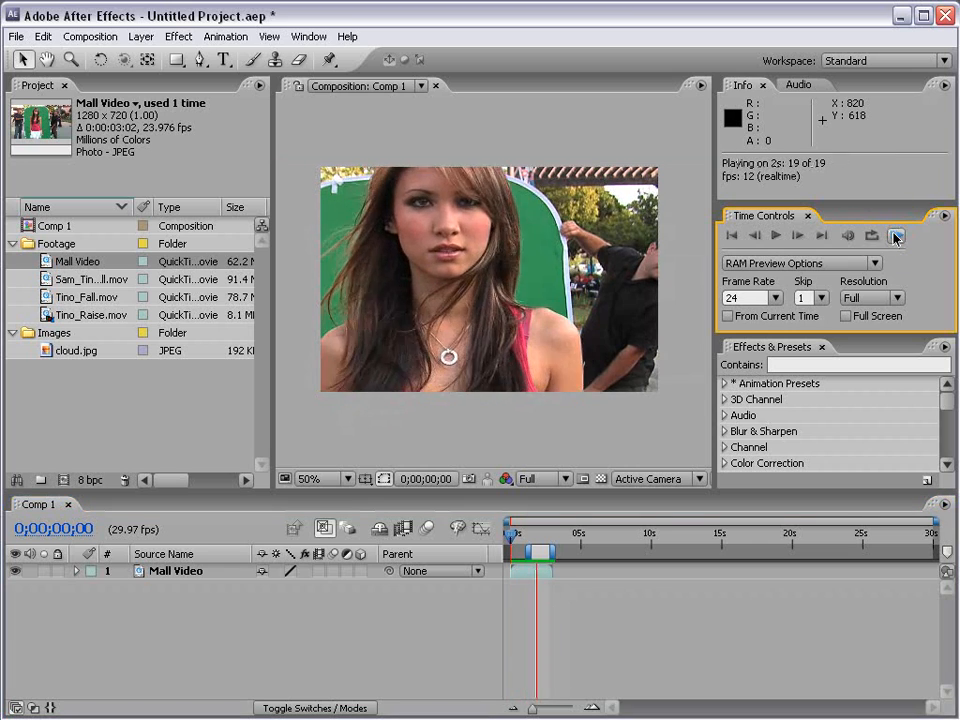
pyautogui.click(945, 263)
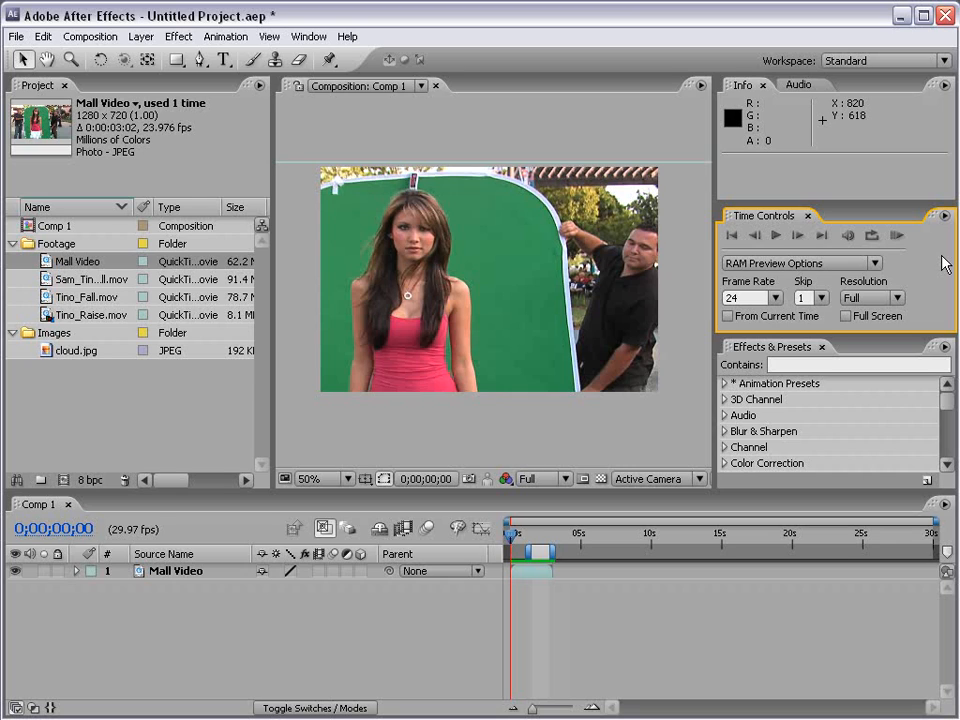
pyautogui.click(776, 298)
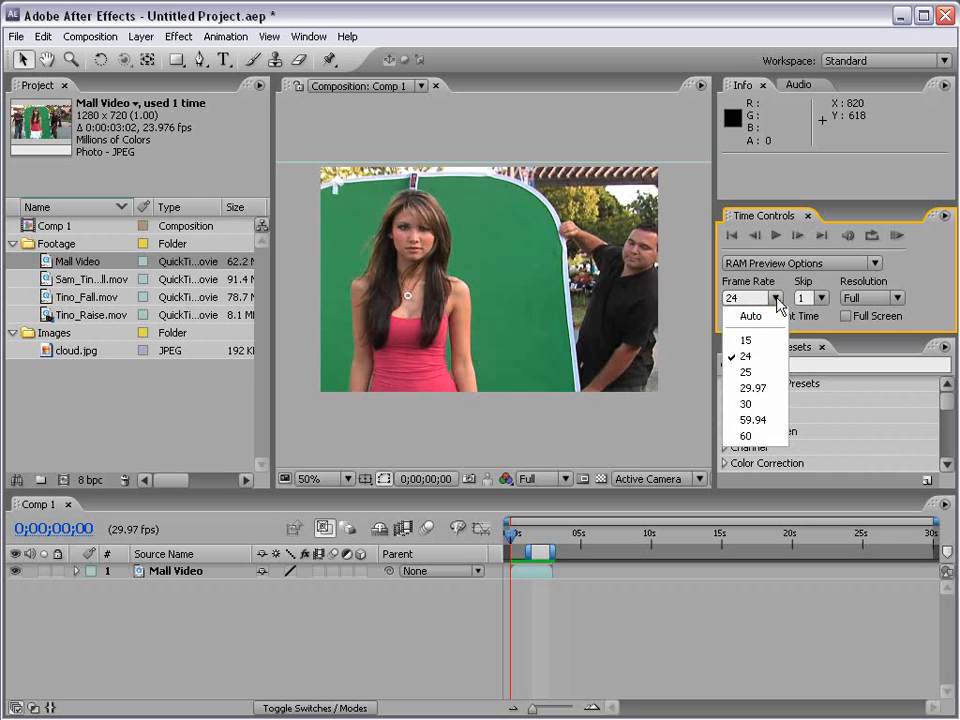
pyautogui.click(778, 356)
pyautogui.click(820, 298)
pyautogui.click(817, 316)
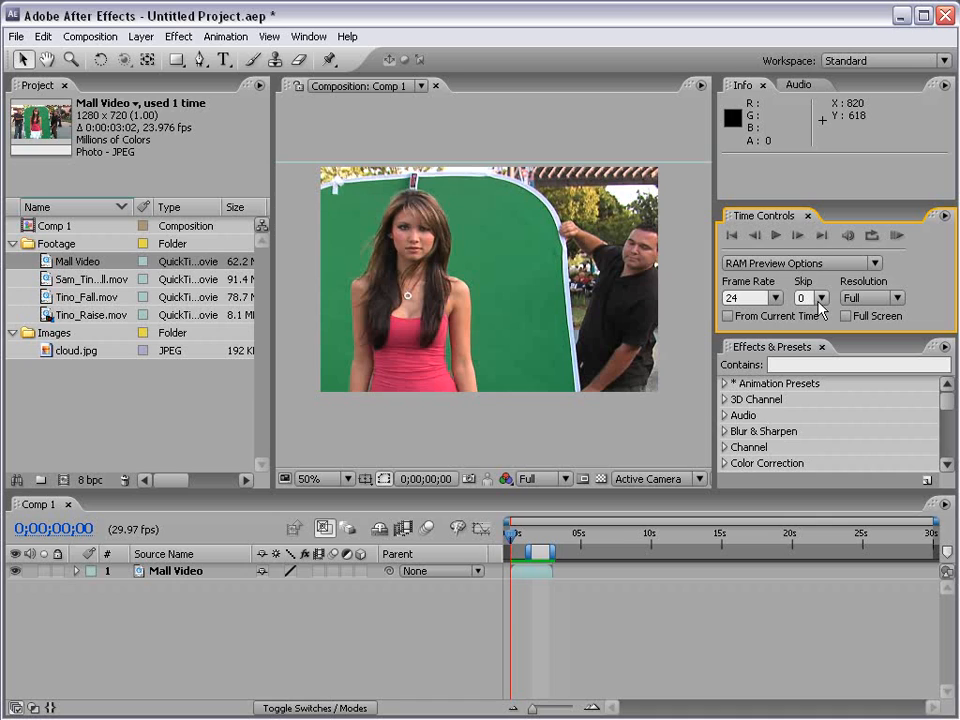
# Try the RAM preview at Quarter resolution on the current work area and stop playback
pyautogui.click(871, 298)
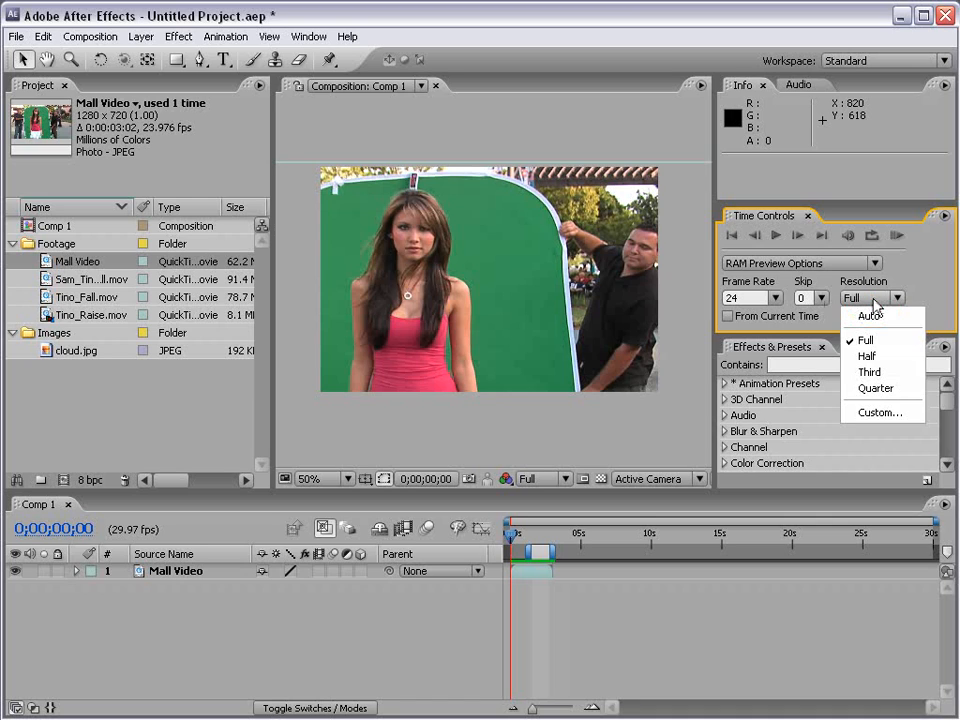
pyautogui.click(894, 358)
pyautogui.click(896, 298)
pyautogui.click(885, 389)
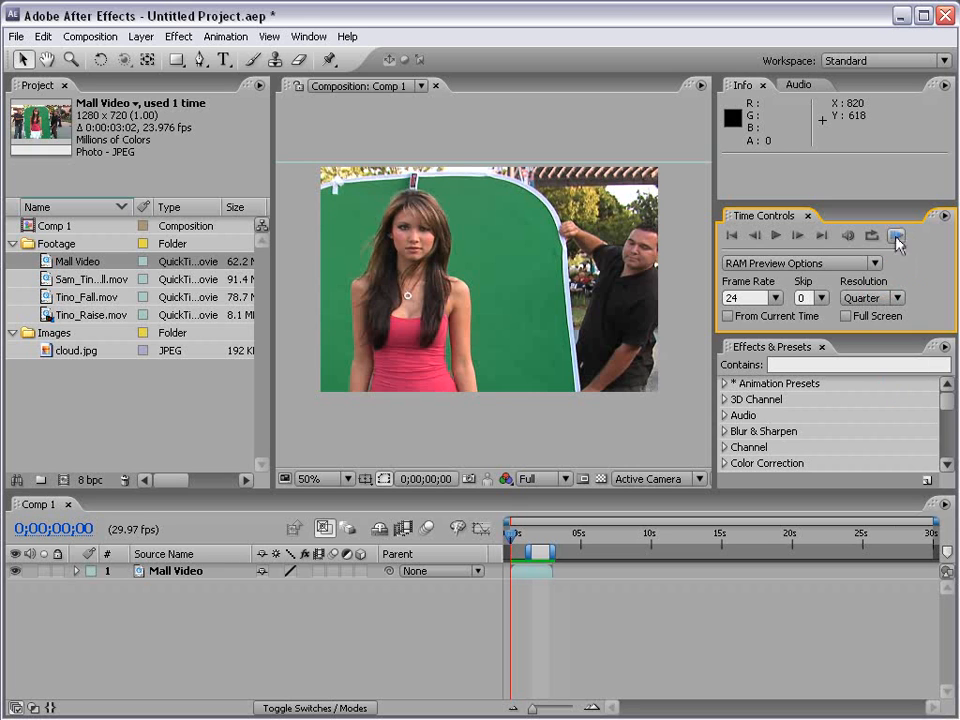
pyautogui.click(896, 240)
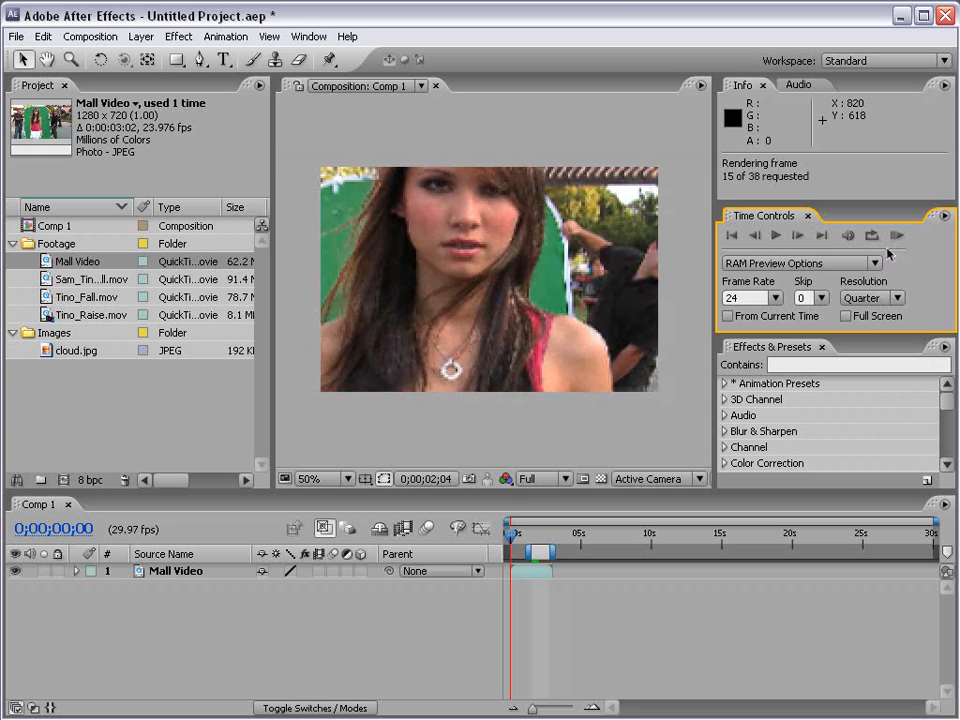
pyautogui.click(940, 277)
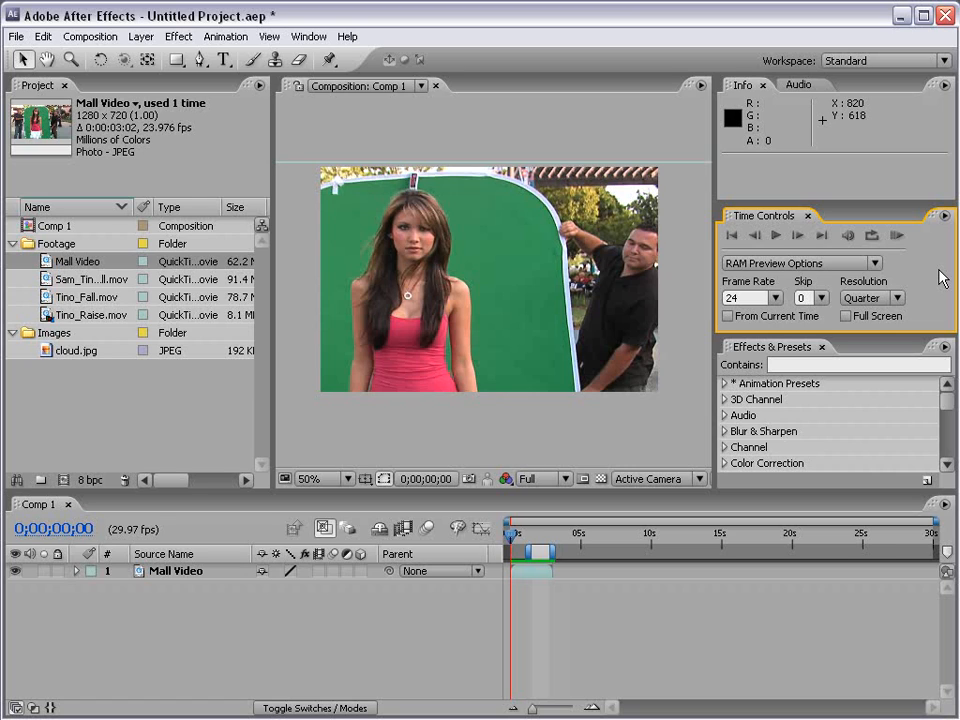
# Set the RAM preview resolution to Auto and the Comp 1 viewer resolution to Half
pyautogui.click(897, 298)
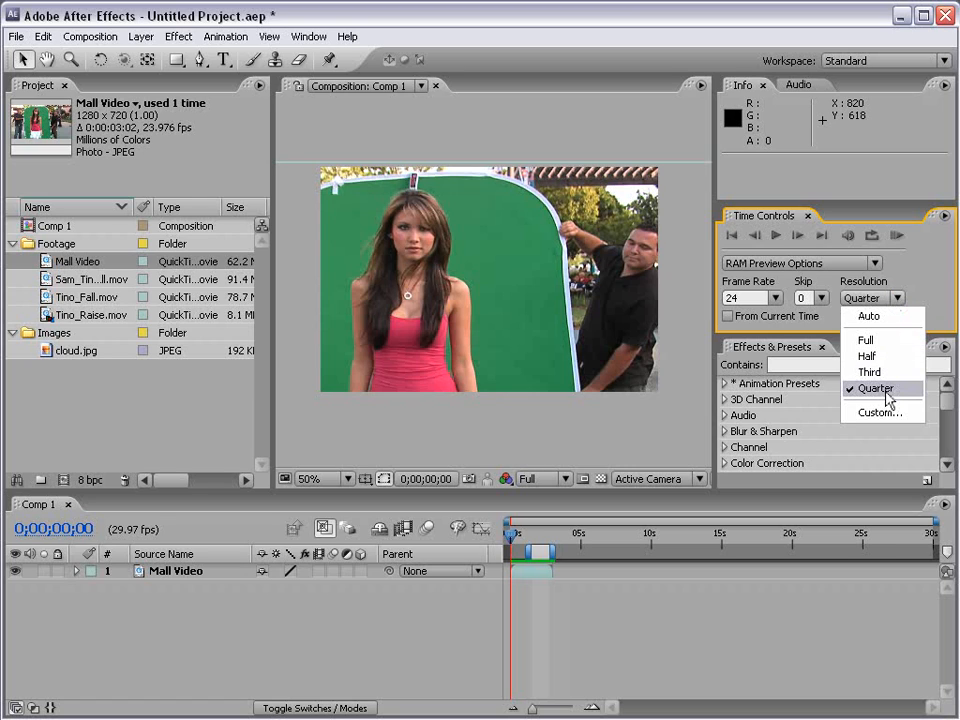
pyautogui.click(874, 318)
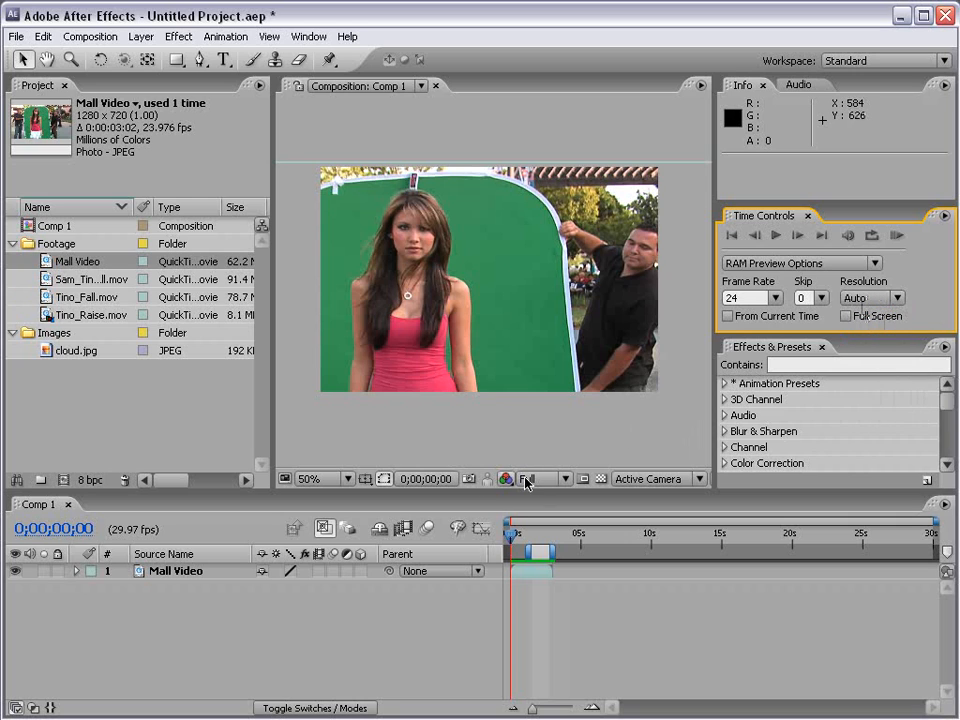
pyautogui.click(565, 479)
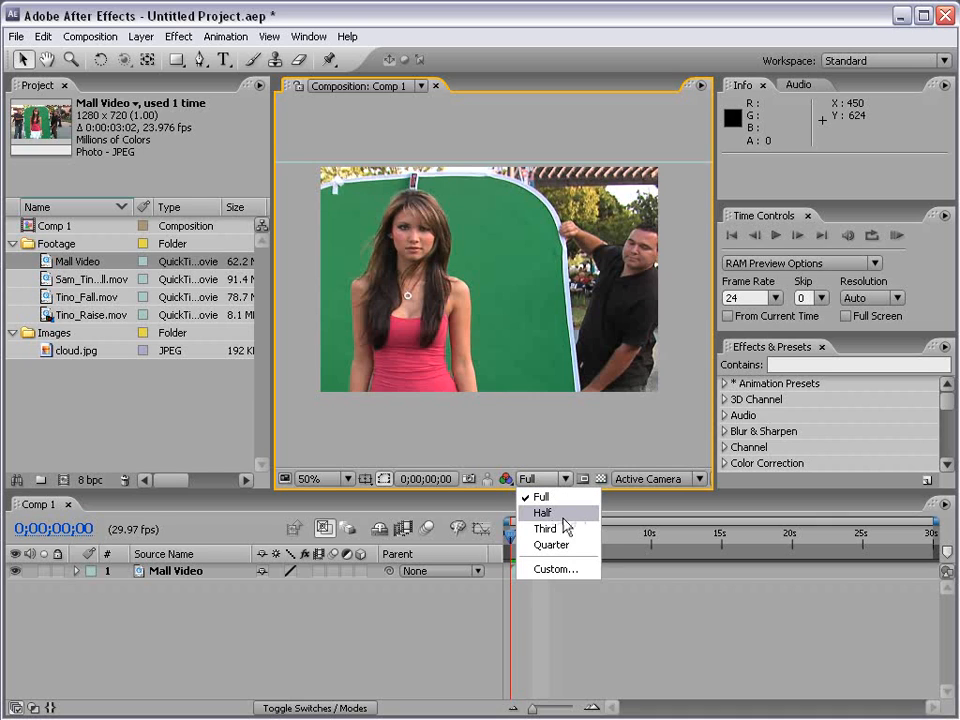
pyautogui.click(558, 514)
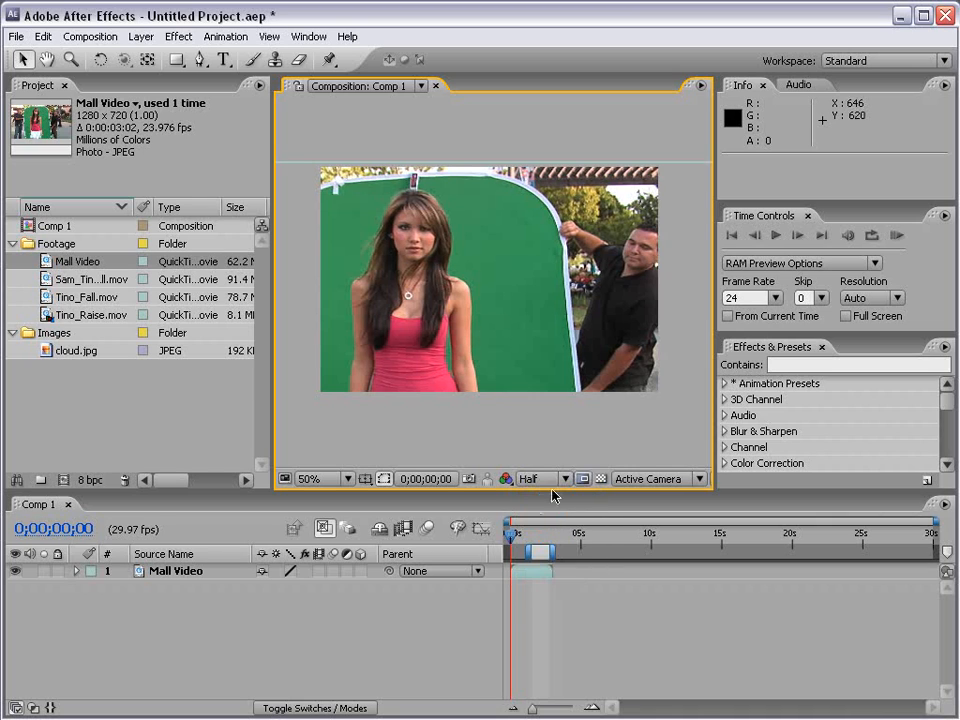
# Check the audio and loop playback options, and run and stop a RAM preview of the work area at Half resolution
pyautogui.click(847, 235)
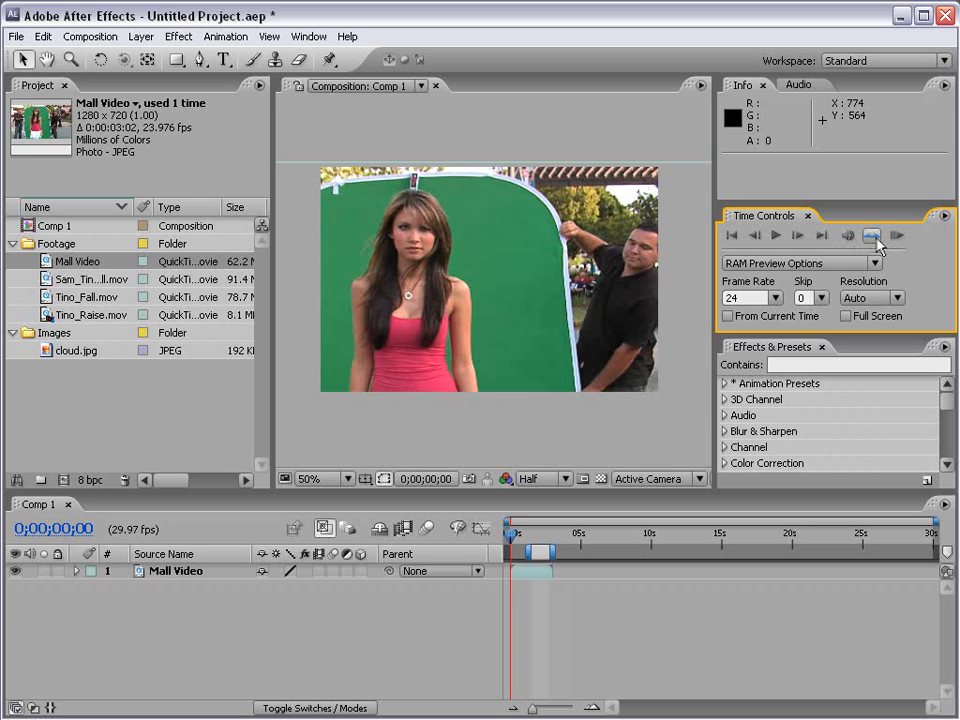
pyautogui.click(875, 240)
pyautogui.press('KP_0')
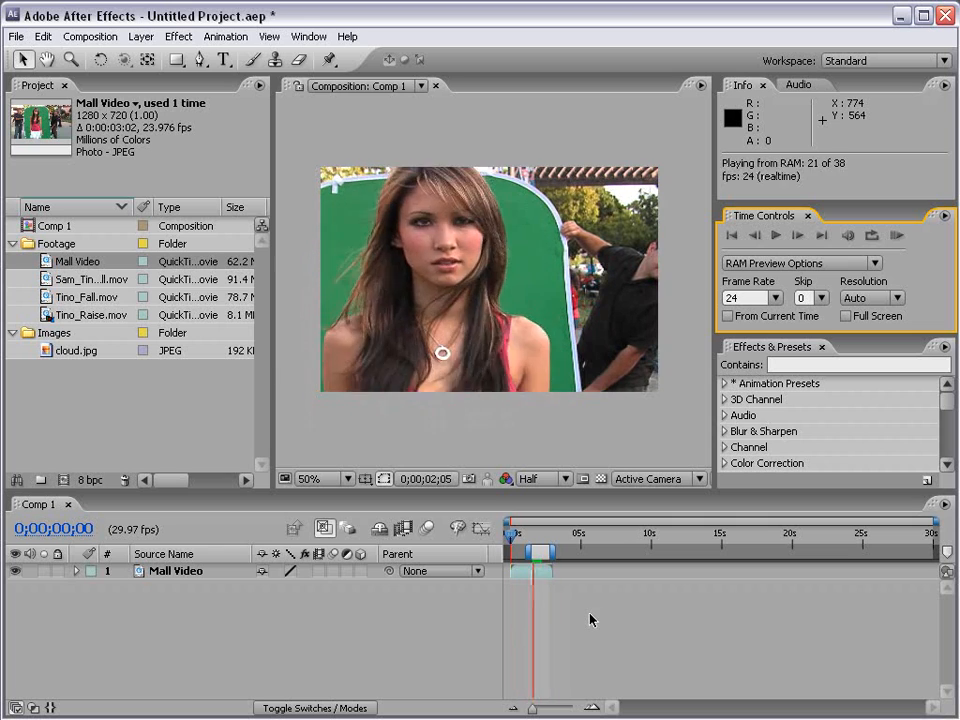
pyautogui.press('space')
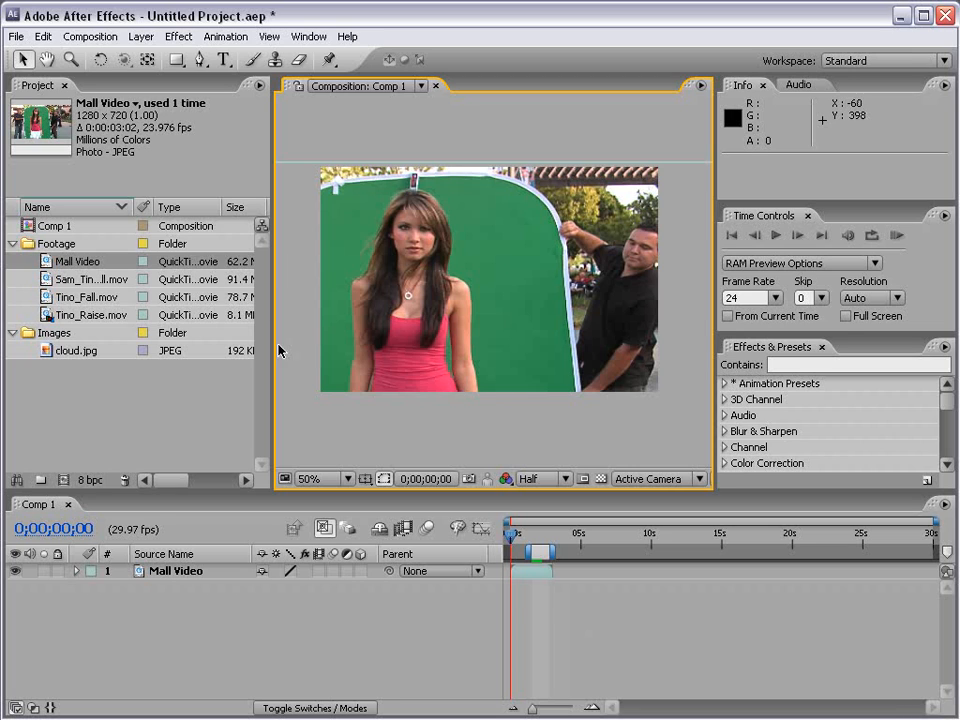
# View Comp 1 at different magnifications, including 100% and 12.5%, and return the viewer to 50%
pyautogui.click(323, 479)
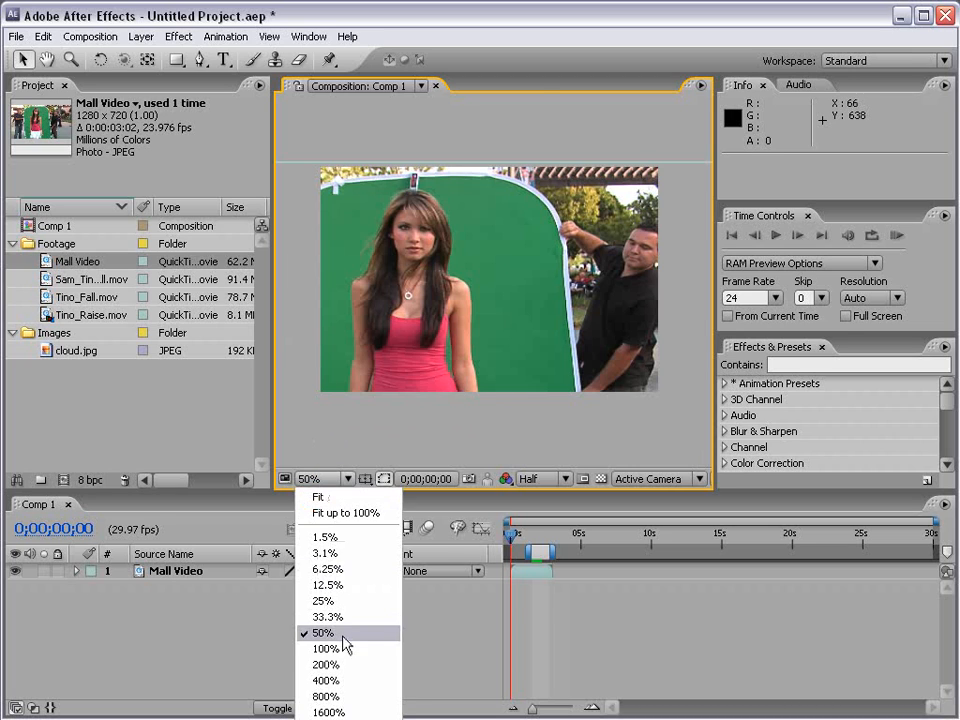
pyautogui.click(343, 648)
pyautogui.click(318, 479)
pyautogui.click(323, 633)
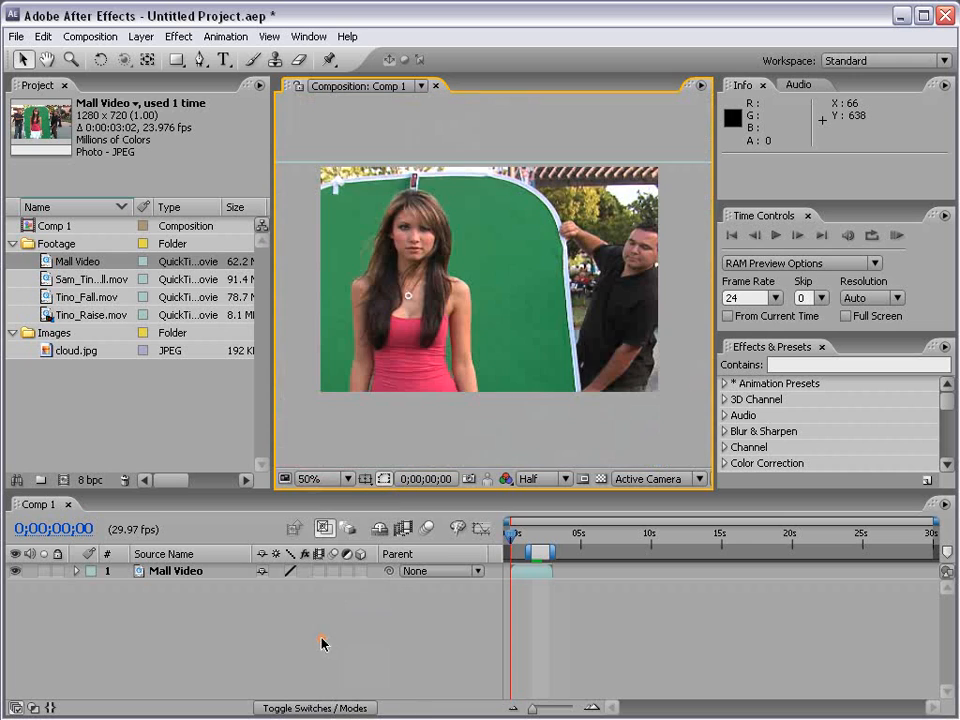
pyautogui.scroll(-4, 440, 272)
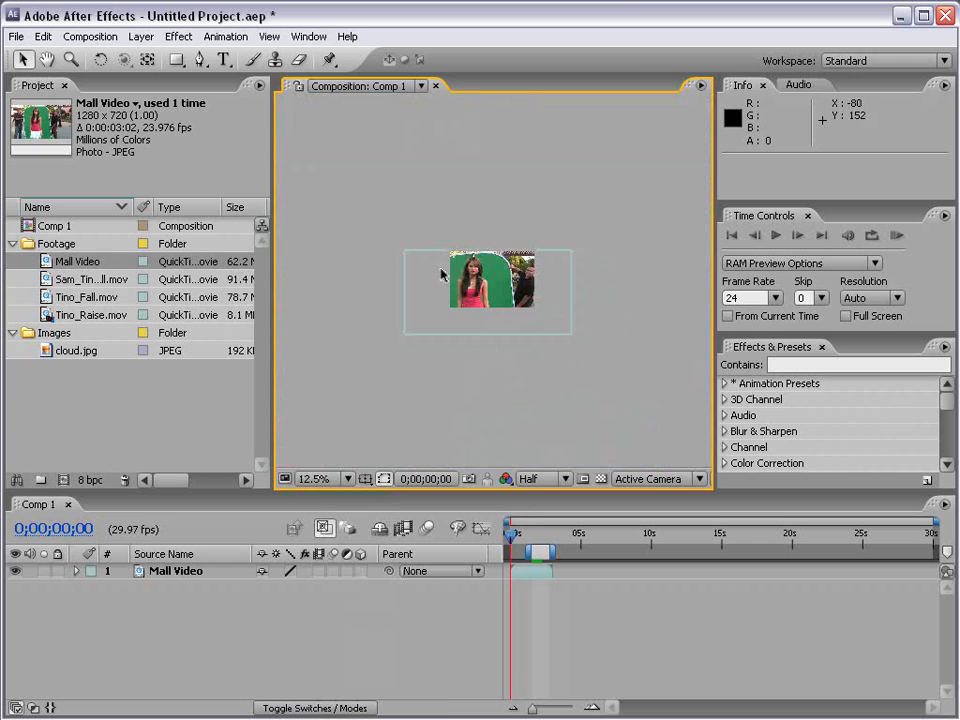
pyautogui.scroll(4, 440, 273)
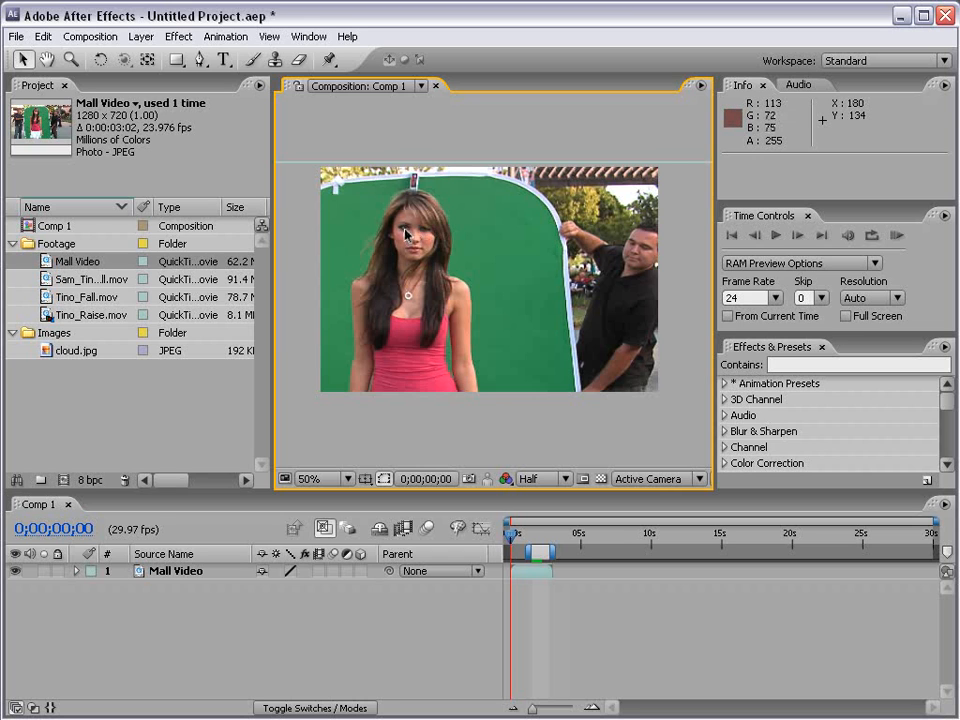
pyautogui.scroll(4, 405, 233)
pyautogui.scroll(-4, 406, 234)
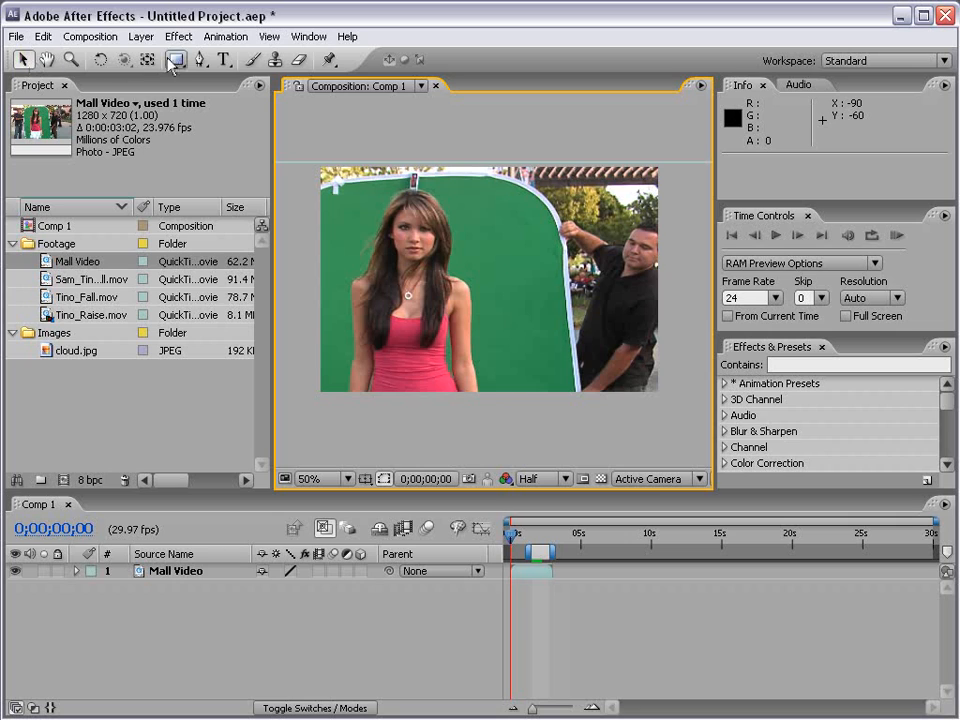
# Review the available workspaces, make the Time Controls panel slightly taller, and widen the Composition viewer
pyautogui.click(857, 62)
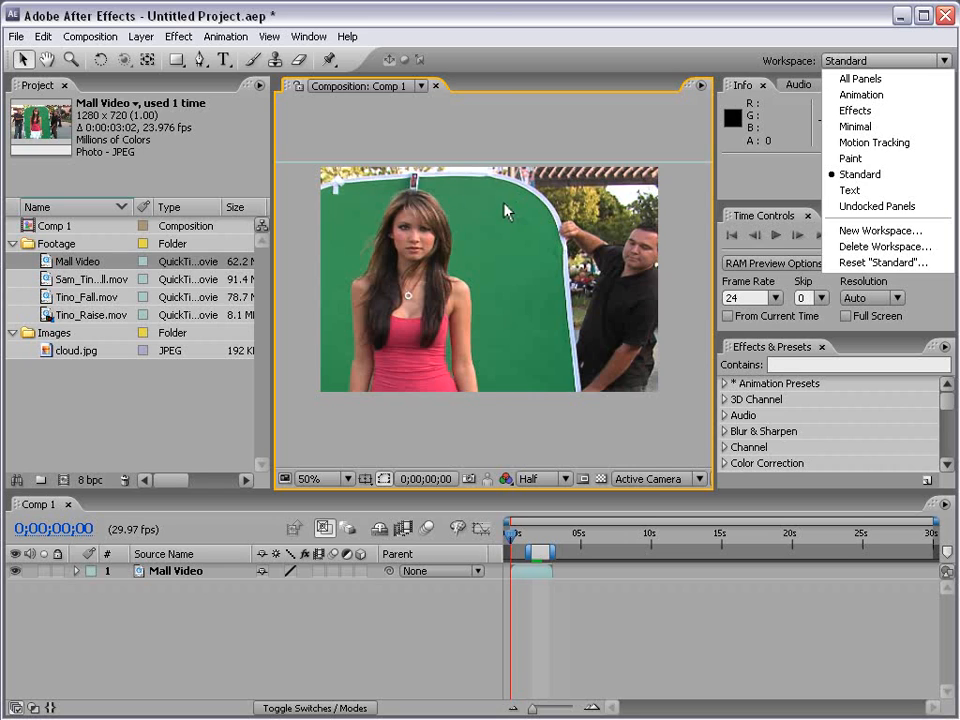
pyautogui.click(497, 12)
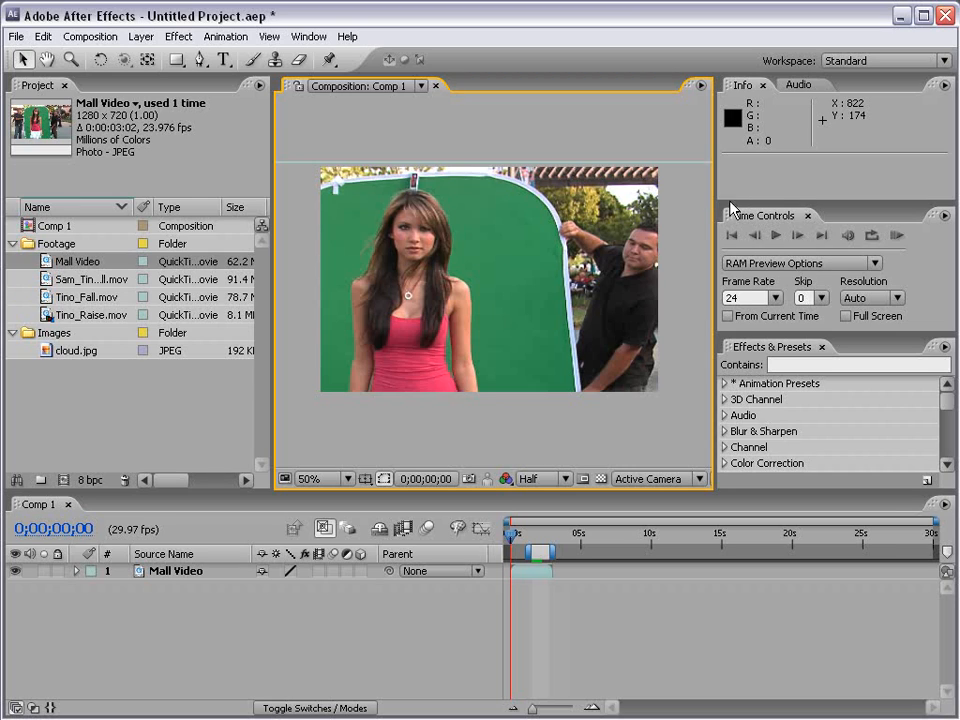
pyautogui.moveTo(783, 338); pyautogui.dragTo(783, 297)
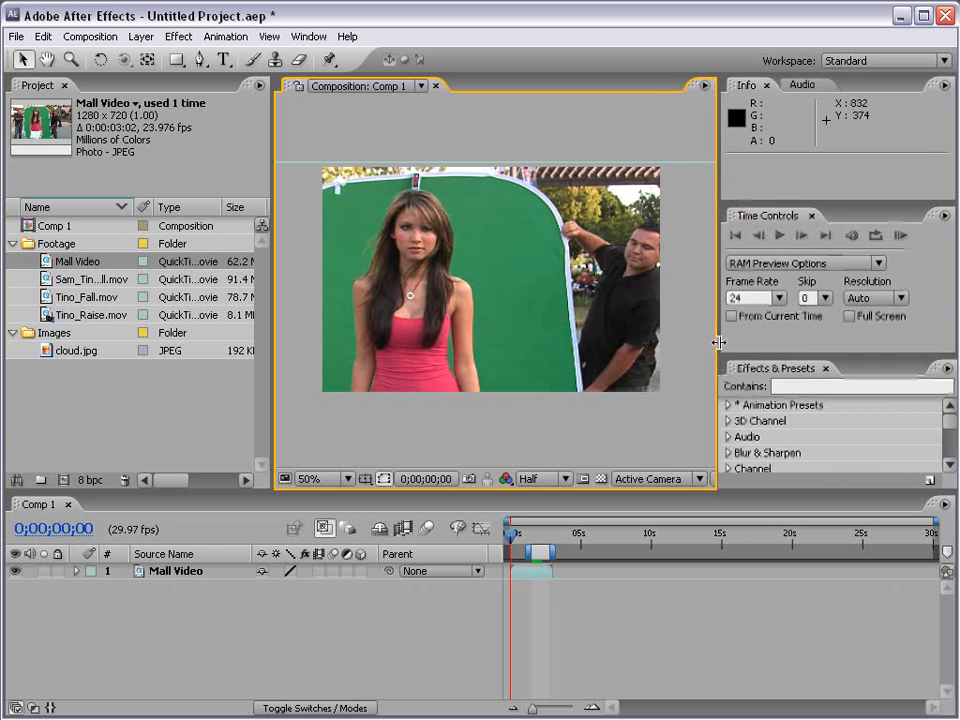
pyautogui.moveTo(716, 337)
pyautogui.mouseDown()
pyautogui.moveTo(728, 342)
pyautogui.moveTo(722, 334)
pyautogui.mouseUp()
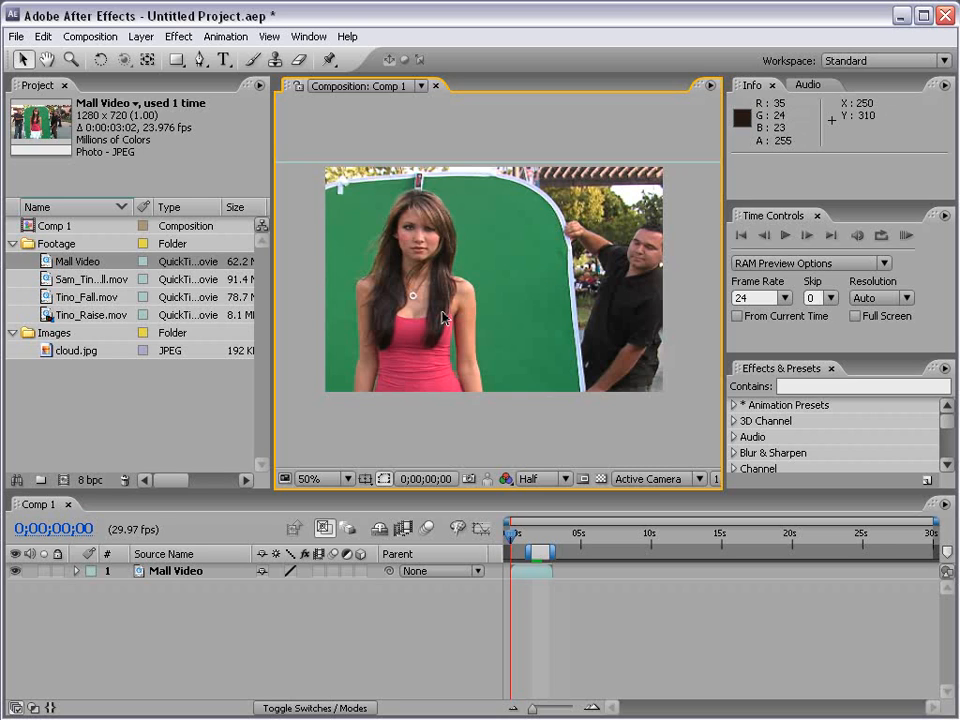
# Maximize and restore the Composition, Project and Timeline panels in turn, finishing with the Composition panel maximized
pyautogui.press('`')
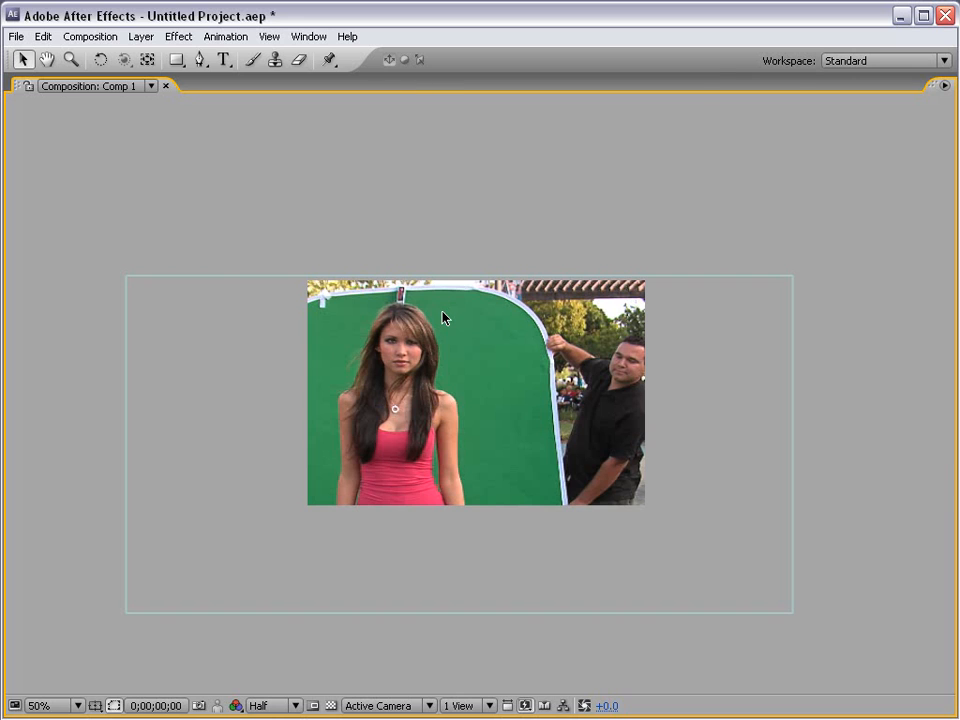
pyautogui.press('`')
pyautogui.press('`')
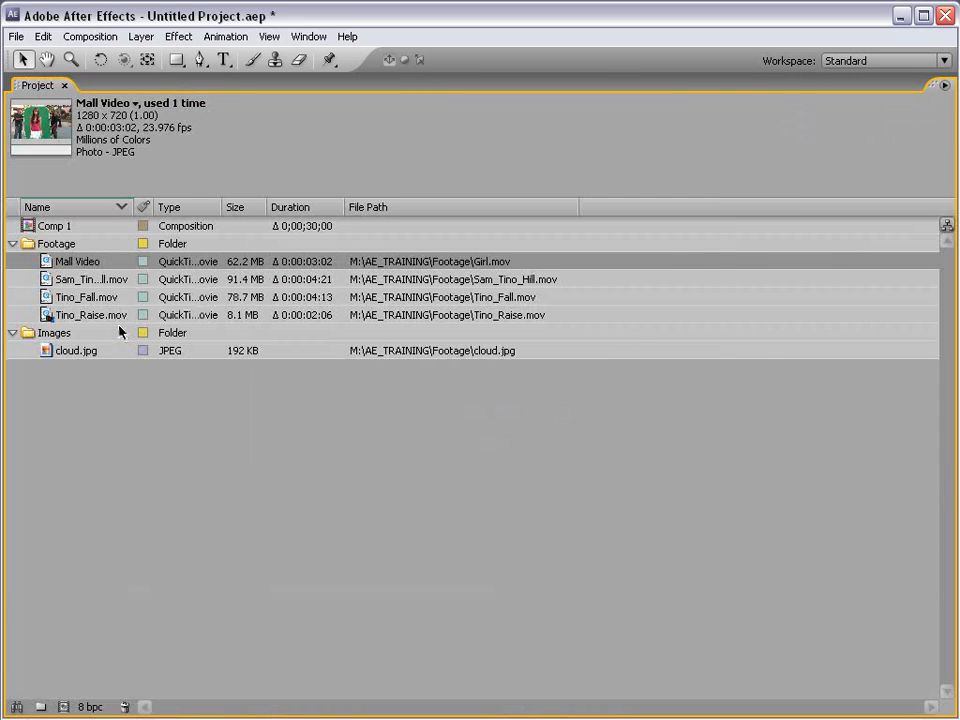
pyautogui.press('`')
pyautogui.press('`')
pyautogui.press('`')
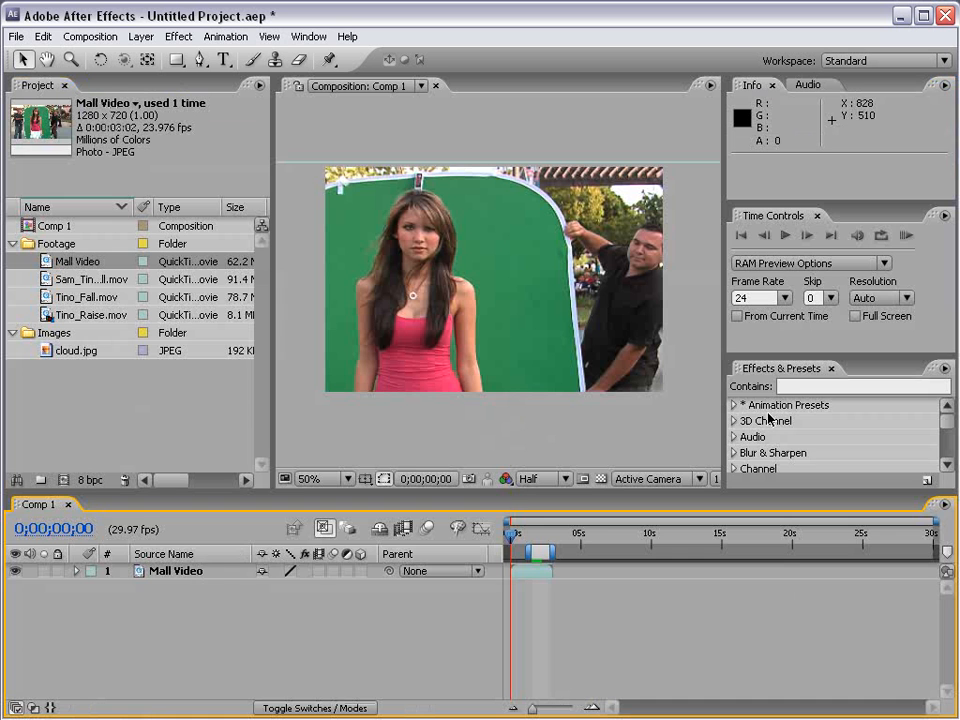
pyautogui.press('`')
pyautogui.press('`')
pyautogui.press('`')
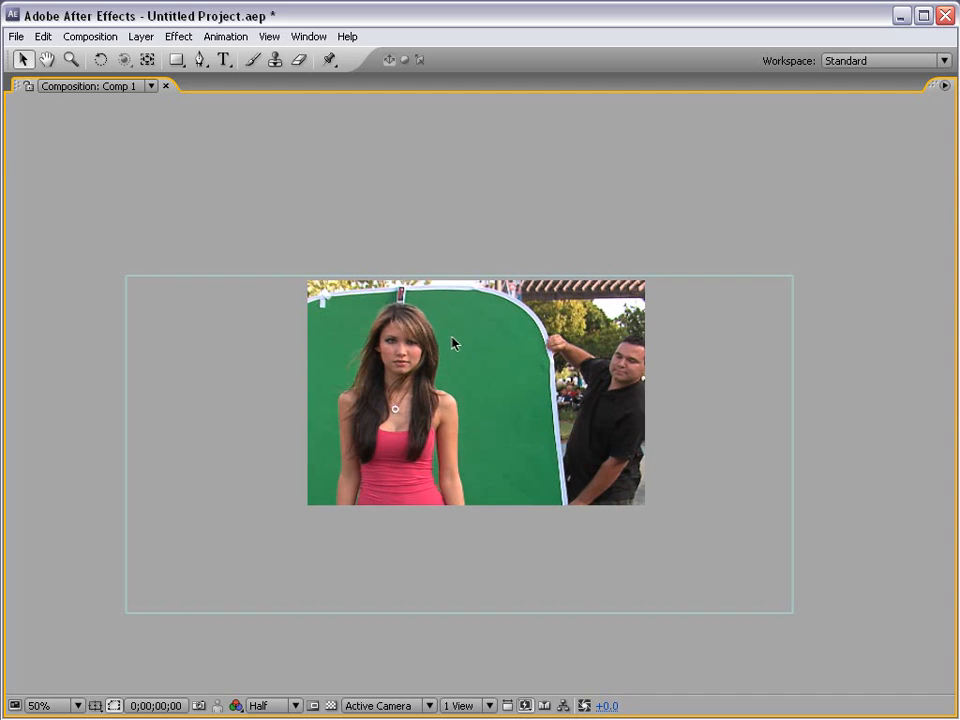
# View the maximized Comp 1 at 100%, restore the panel layout, and pan around the frame at 50%
pyautogui.press('.')
pyautogui.moveTo(435, 450); pyautogui.dragTo(448, 429)
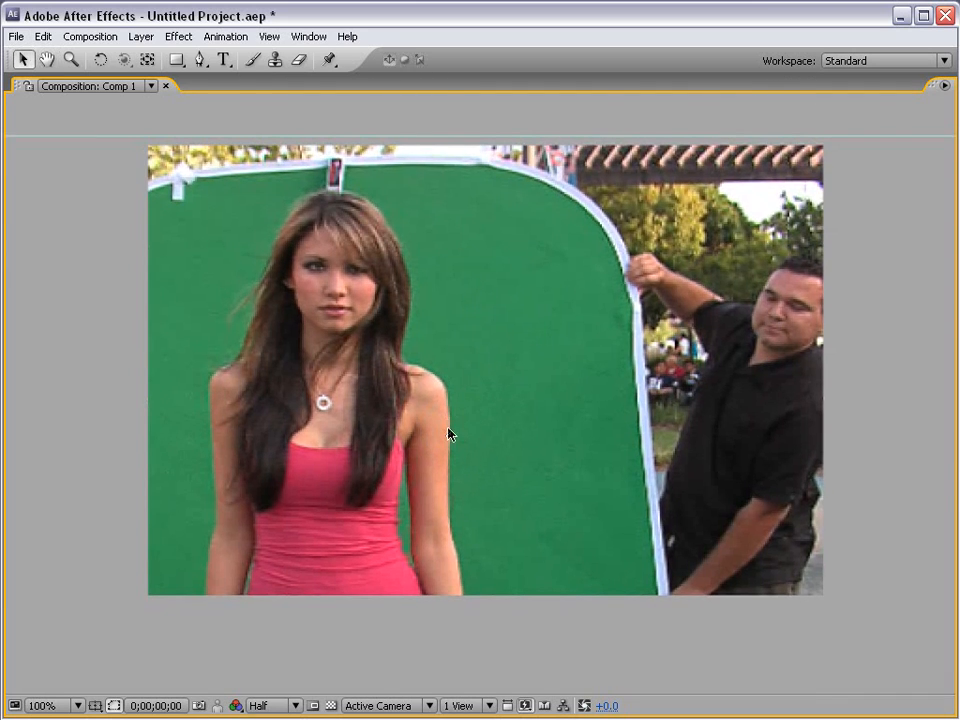
pyautogui.press('`')
pyautogui.press(',')
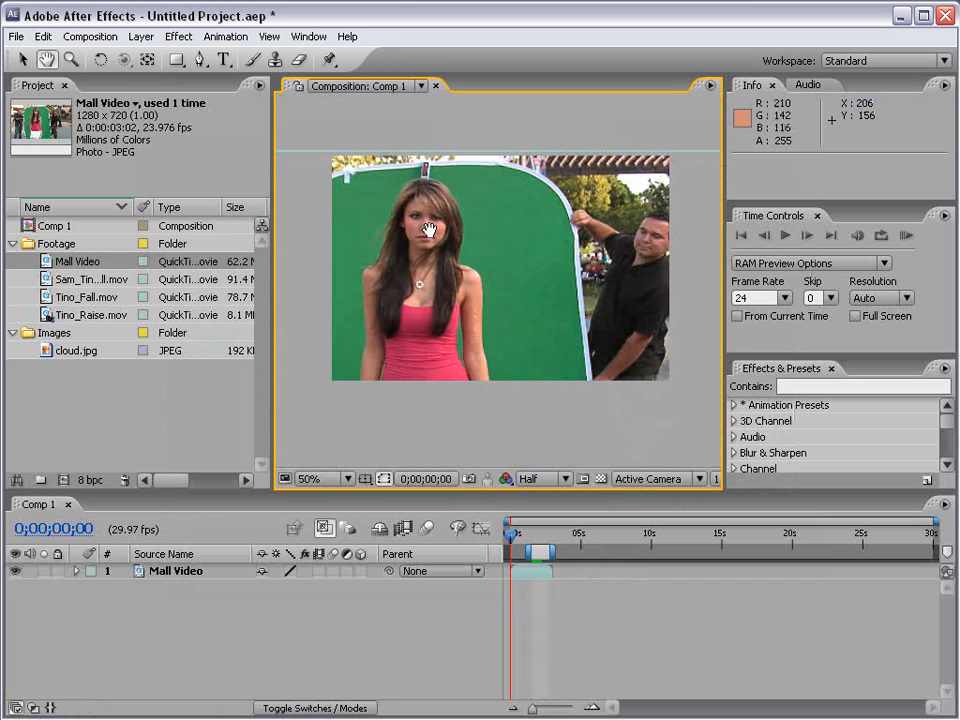
pyautogui.moveTo(573, 293); pyautogui.dragTo(560, 313)
pyautogui.moveTo(311, 396); pyautogui.dragTo(348, 390)
# Examine the green screen's edge and the man holding it at 200% magnification, and return the viewer to 50%
pyautogui.press('.')
pyautogui.press('.')
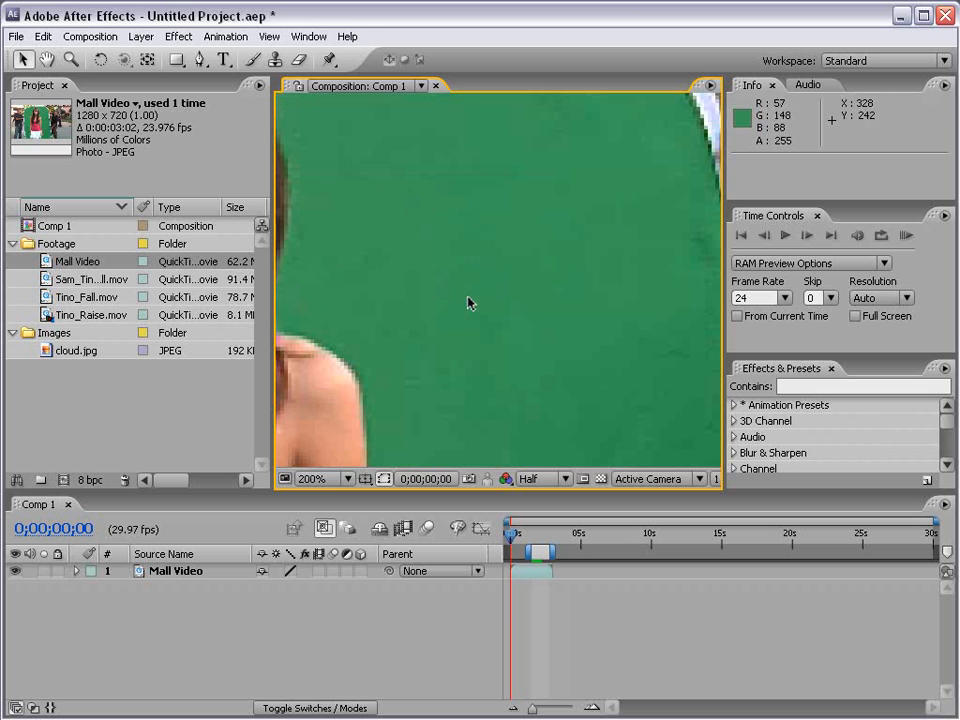
pyautogui.press('space')
pyautogui.moveTo(673, 166); pyautogui.dragTo(431, 227)
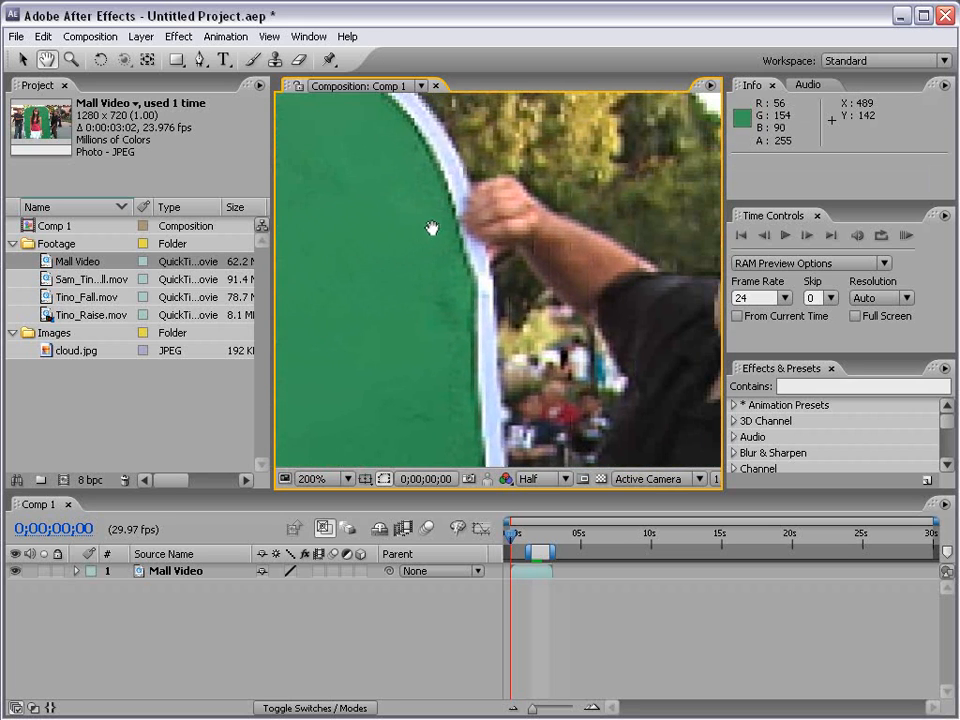
pyautogui.moveTo(628, 214); pyautogui.dragTo(369, 246)
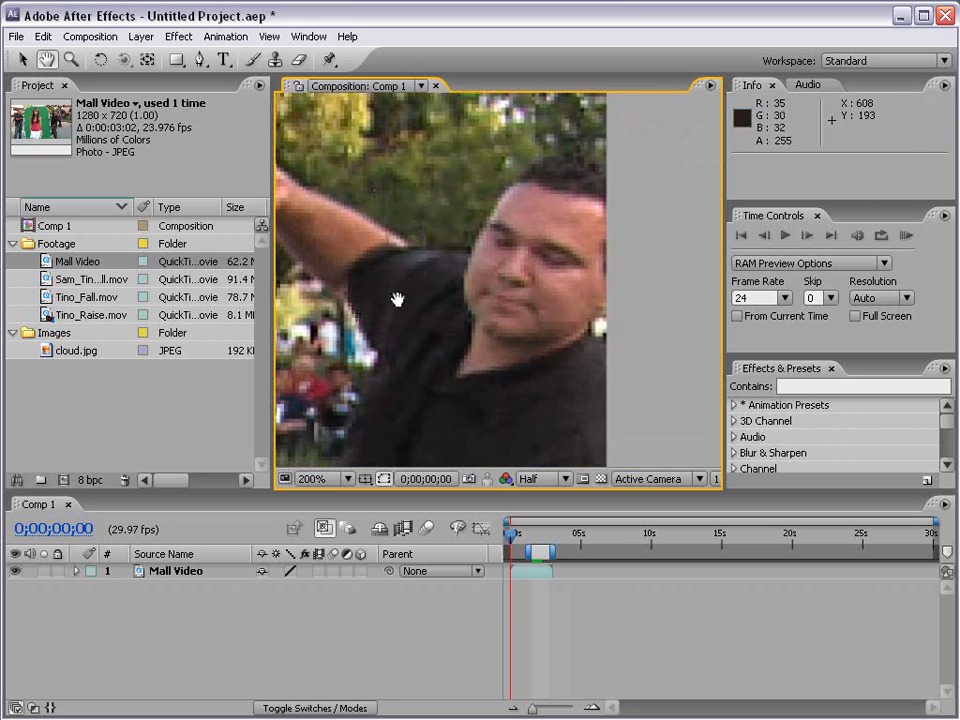
pyautogui.press(',')
pyautogui.press(',')
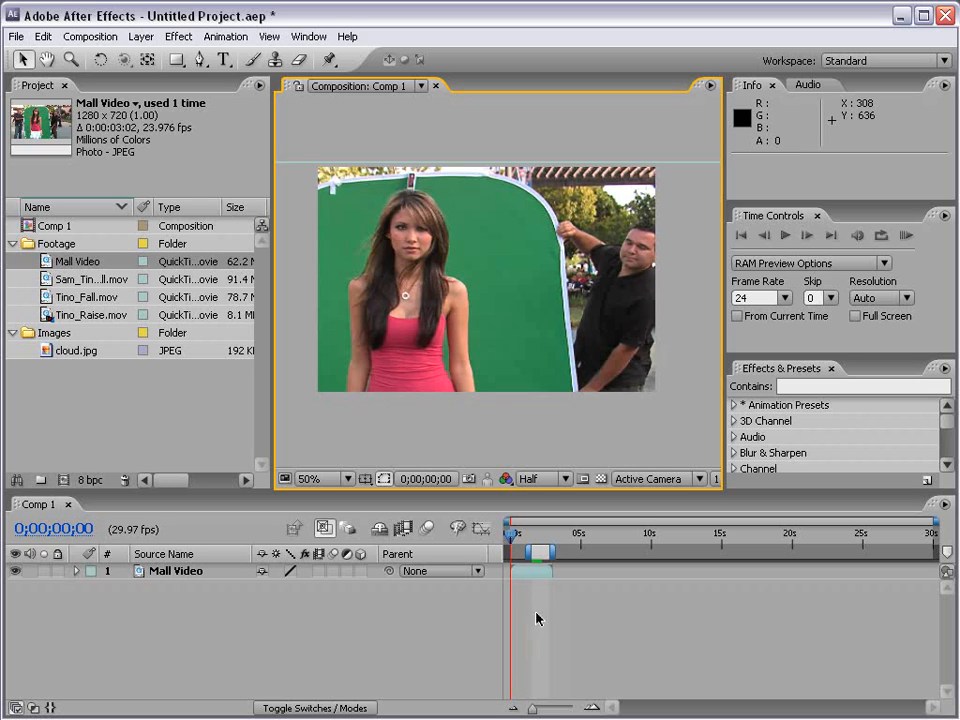
# Review Comp 1's composition settings, including its duration, and leave them without making changes
pyautogui.click(90, 36)
pyautogui.click(167, 80)
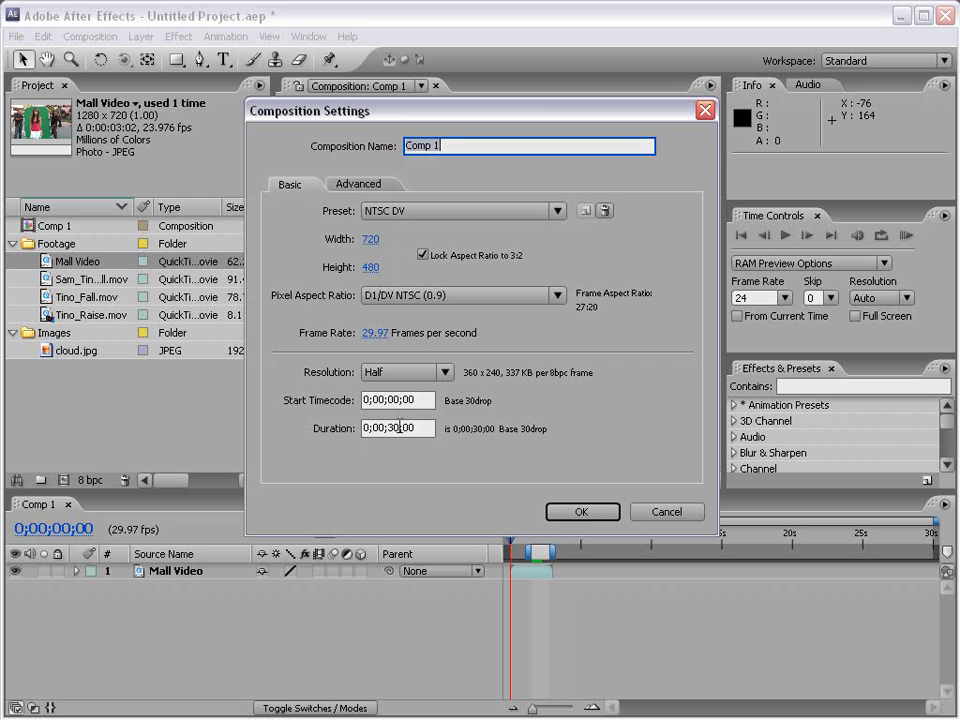
pyautogui.click(664, 510)
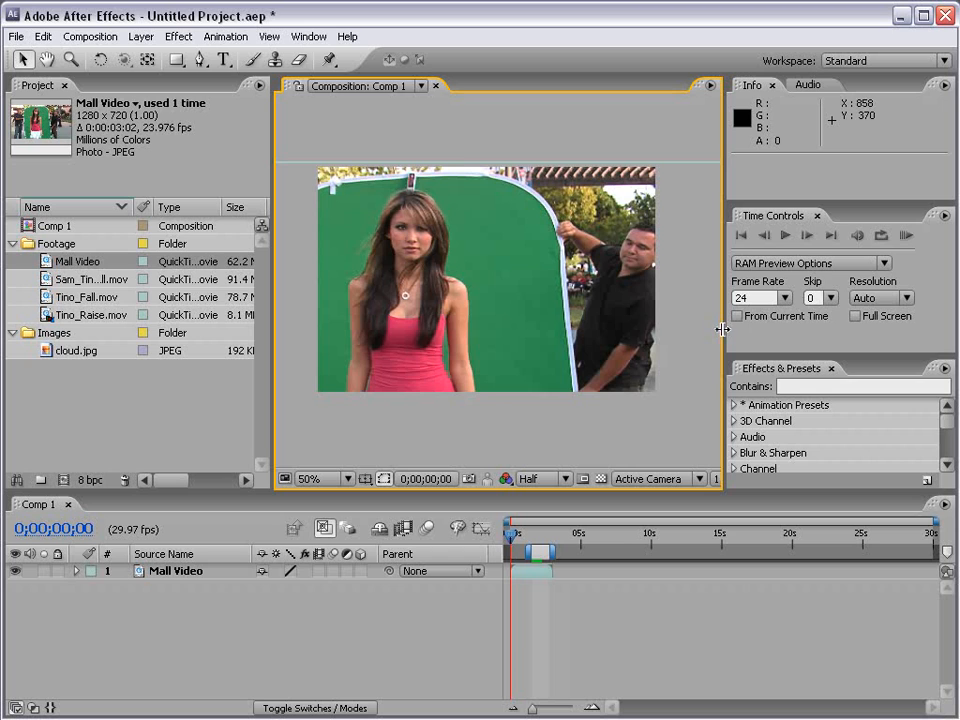
# Widen the Composition viewer and keep its Fast Previews mode on Adaptive Resolution
pyautogui.moveTo(722, 328); pyautogui.dragTo(890, 330)
pyautogui.click(797, 479)
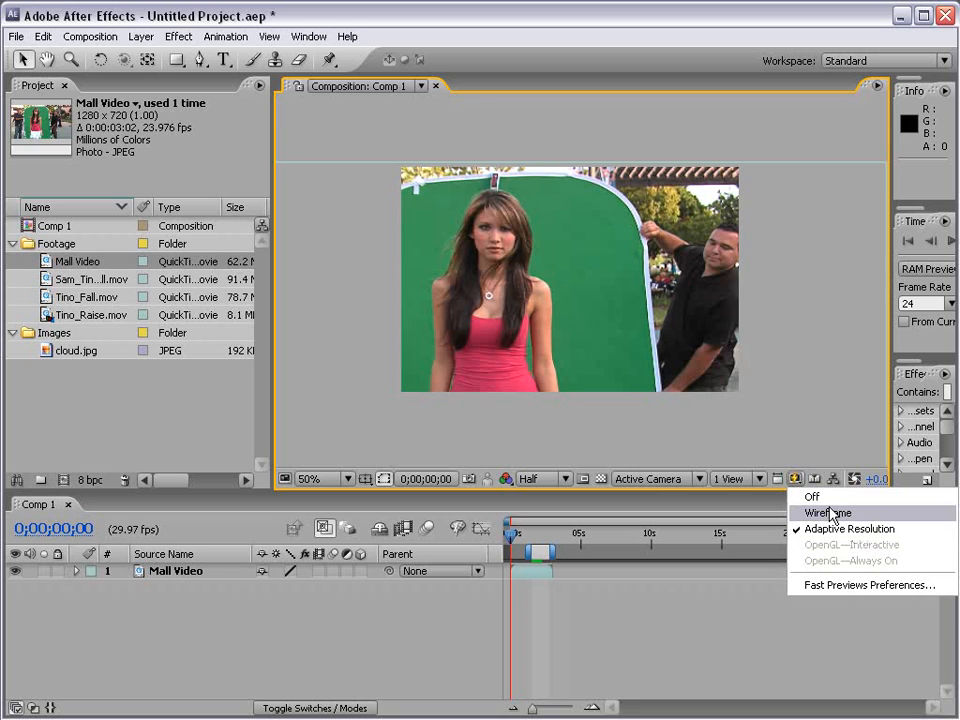
pyautogui.click(889, 529)
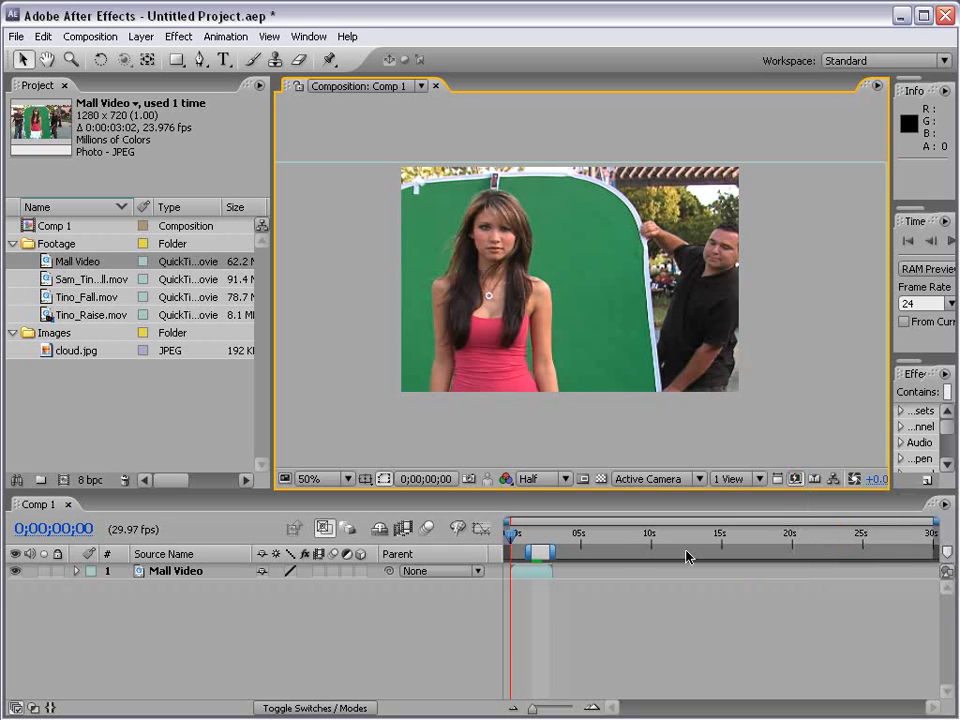
# Scrub Mall Video to 0;00;02;15 on a closer timeline view to examine Fast Previews with Adaptive Resolution
pyautogui.click(537, 538)
pyautogui.press('=')
pyautogui.press('=')
pyautogui.press('=')
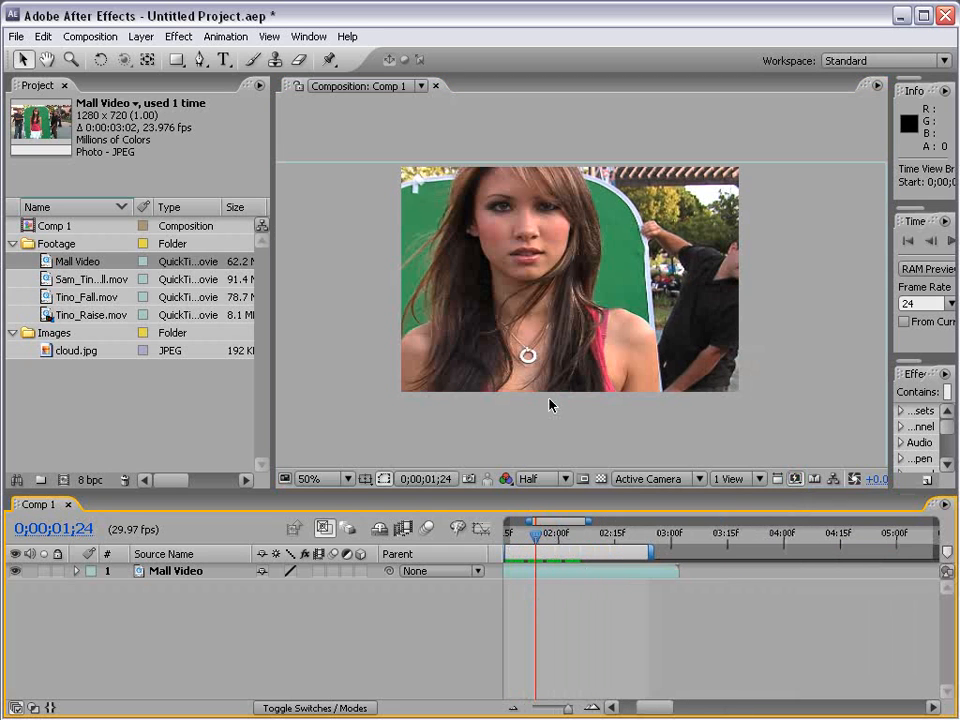
pyautogui.moveTo(537, 535); pyautogui.dragTo(714, 541)
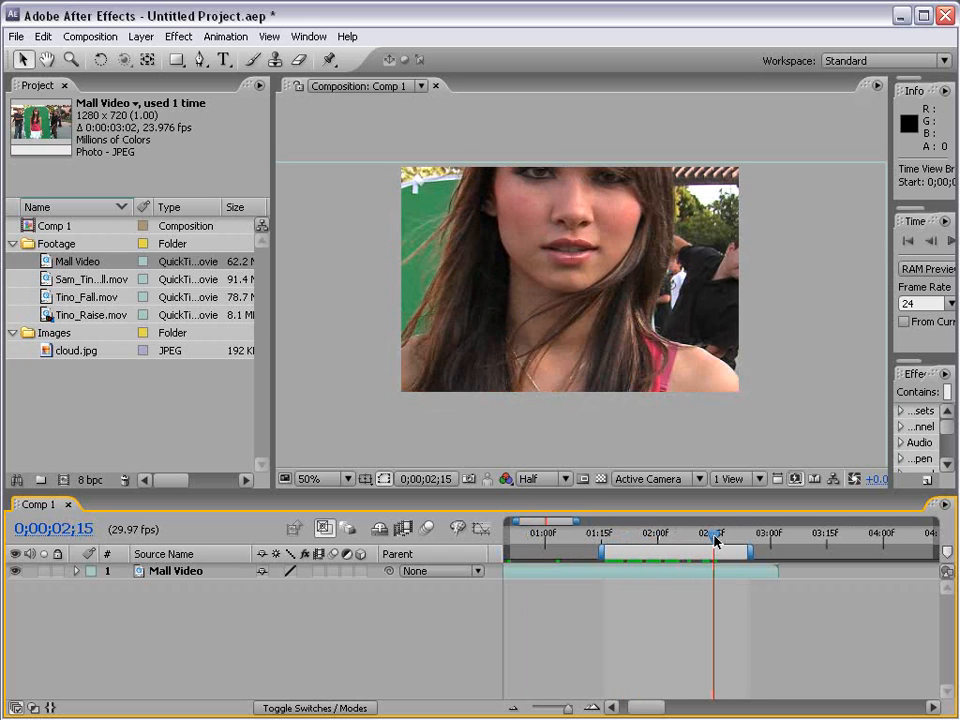
pyautogui.click(795, 479)
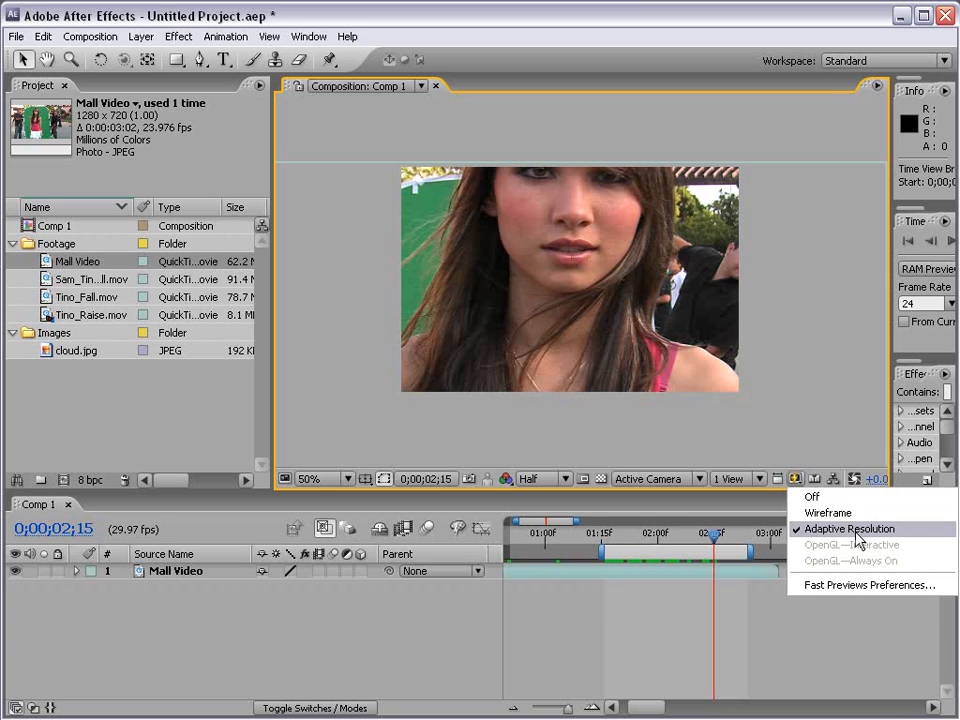
pyautogui.click(857, 540)
# Compare the viewer at Full and Quarter resolution, scrubbing to 0;00;01;26 at Full, and return it to Half
pyautogui.click(540, 478)
pyautogui.click(545, 494)
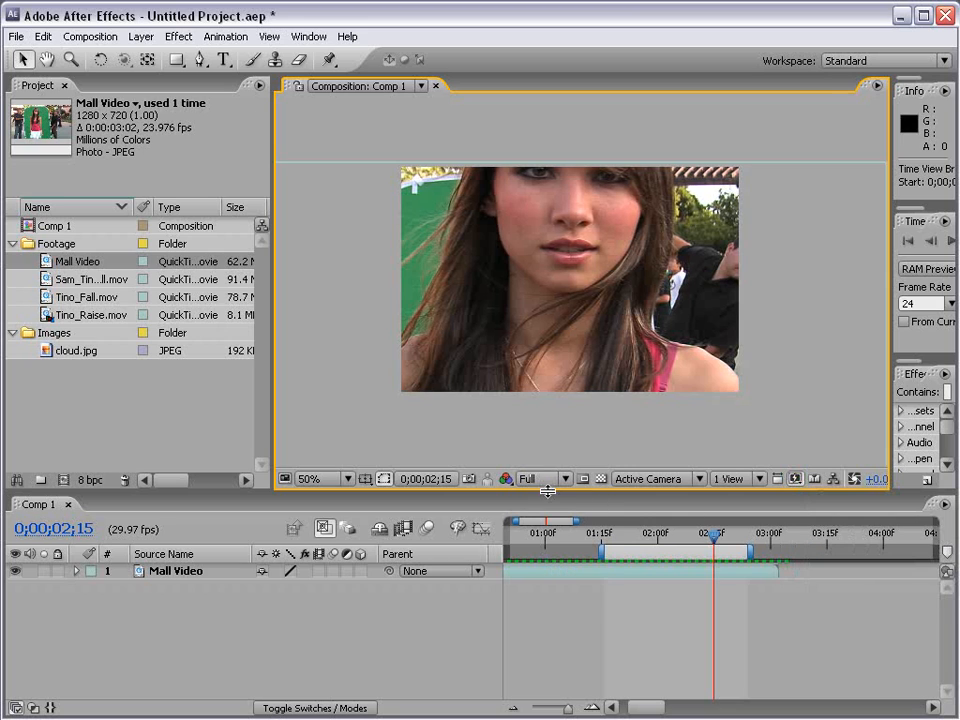
pyautogui.moveTo(713, 535); pyautogui.dragTo(643, 540)
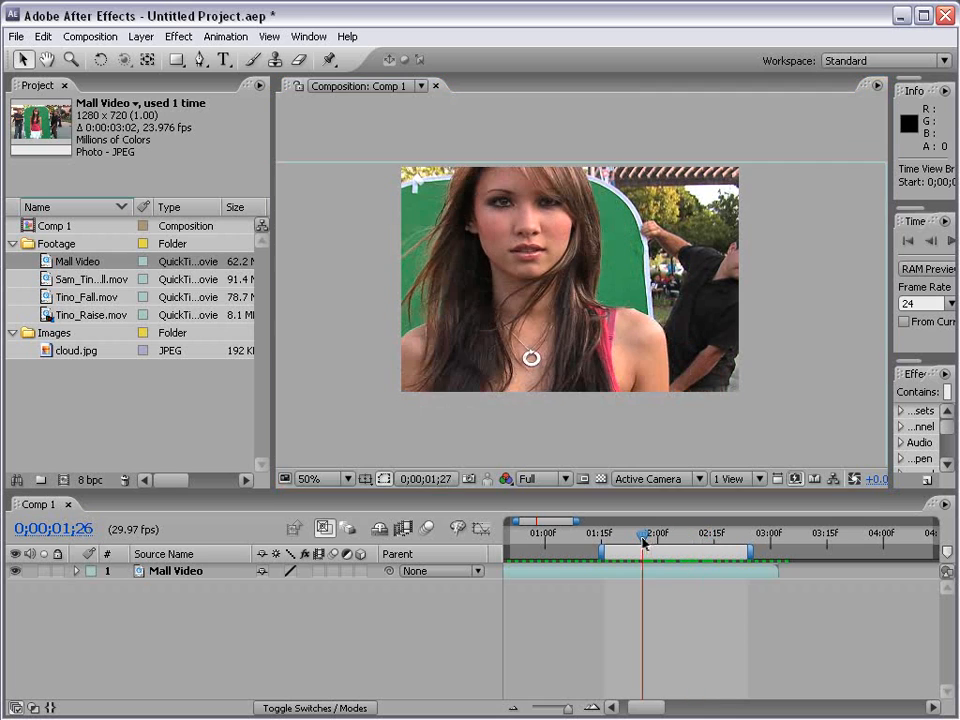
pyautogui.click(540, 478)
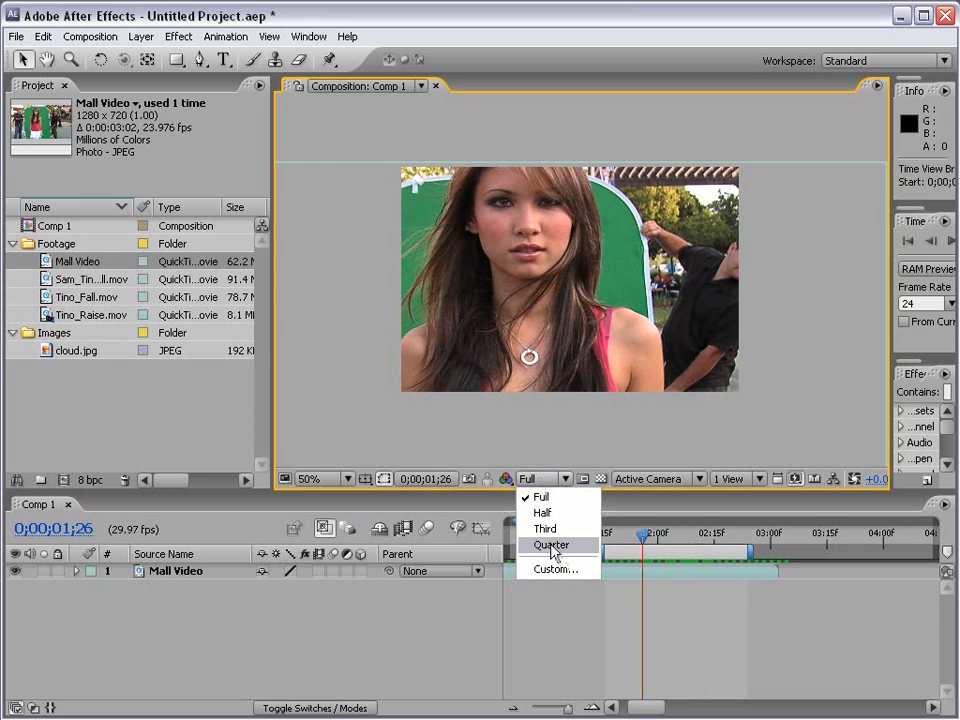
pyautogui.click(551, 545)
pyautogui.click(548, 480)
pyautogui.click(543, 512)
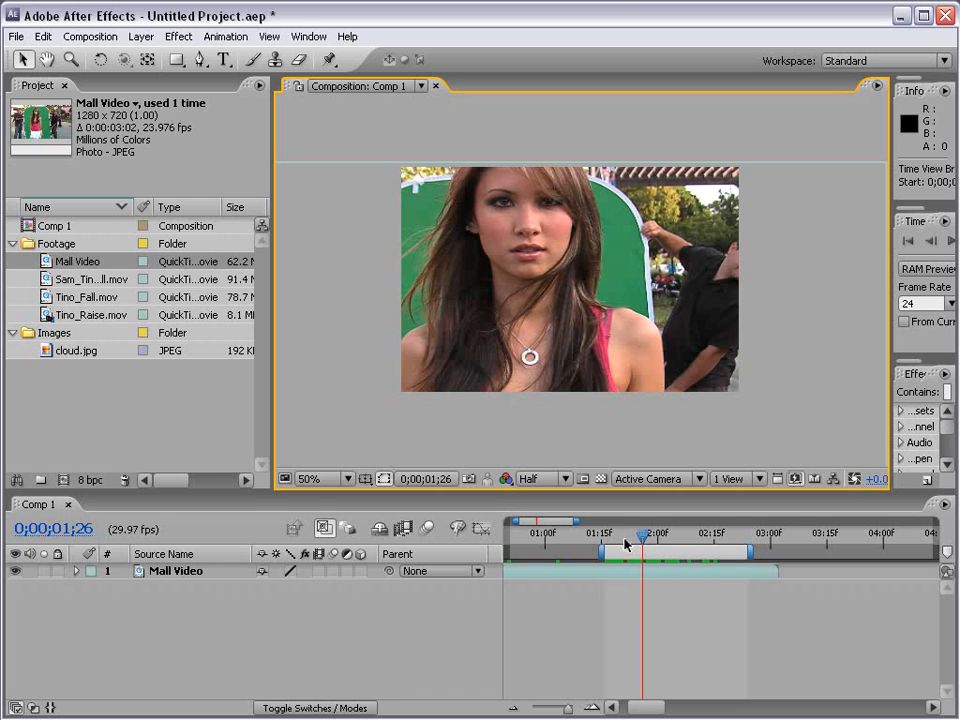
# Preview the footage at Half resolution and review the Fast Previews options without changing them
pyautogui.press('space')
pyautogui.click(796, 479)
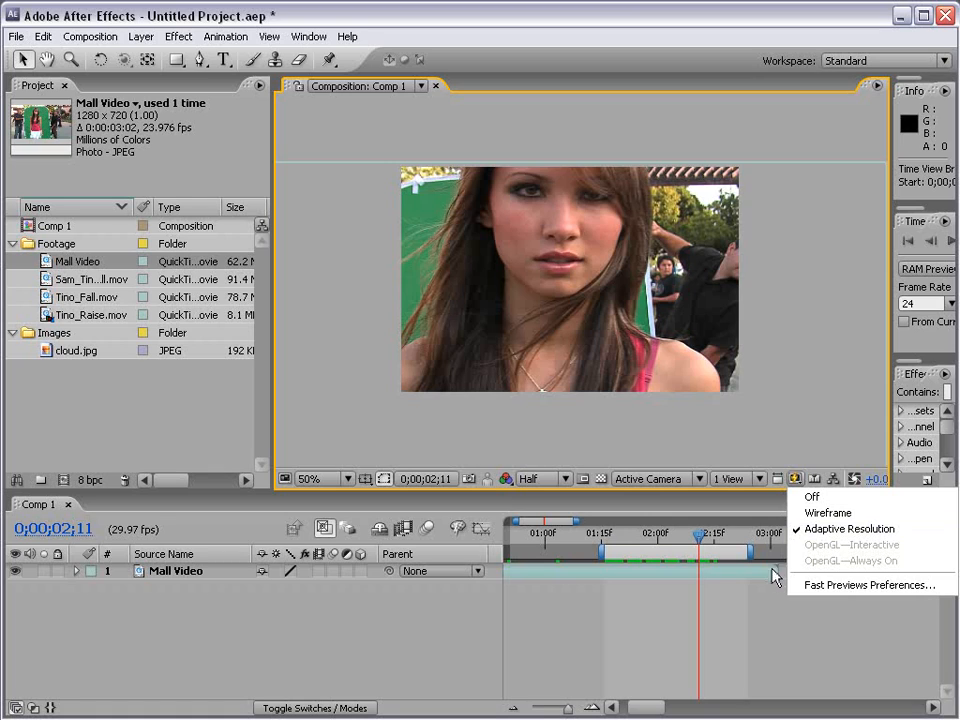
pyautogui.click(755, 660)
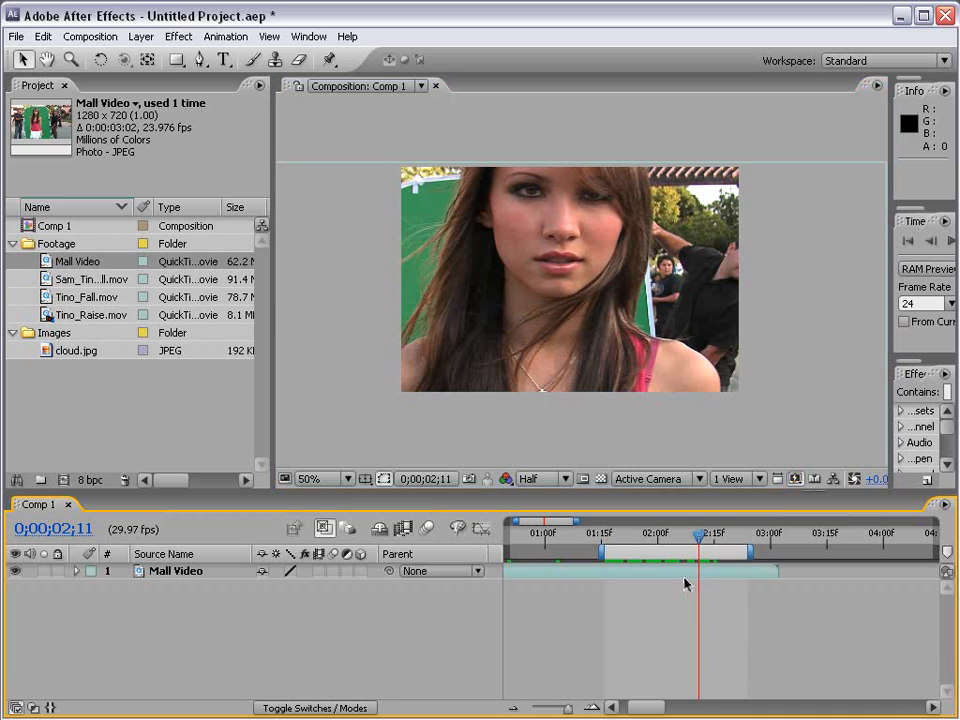
# Trim Comp 1 to a work area that starts slightly earlier, and scrub through the trimmed composition back to 0;00;00;00
pyautogui.moveTo(600, 552); pyautogui.dragTo(571, 552)
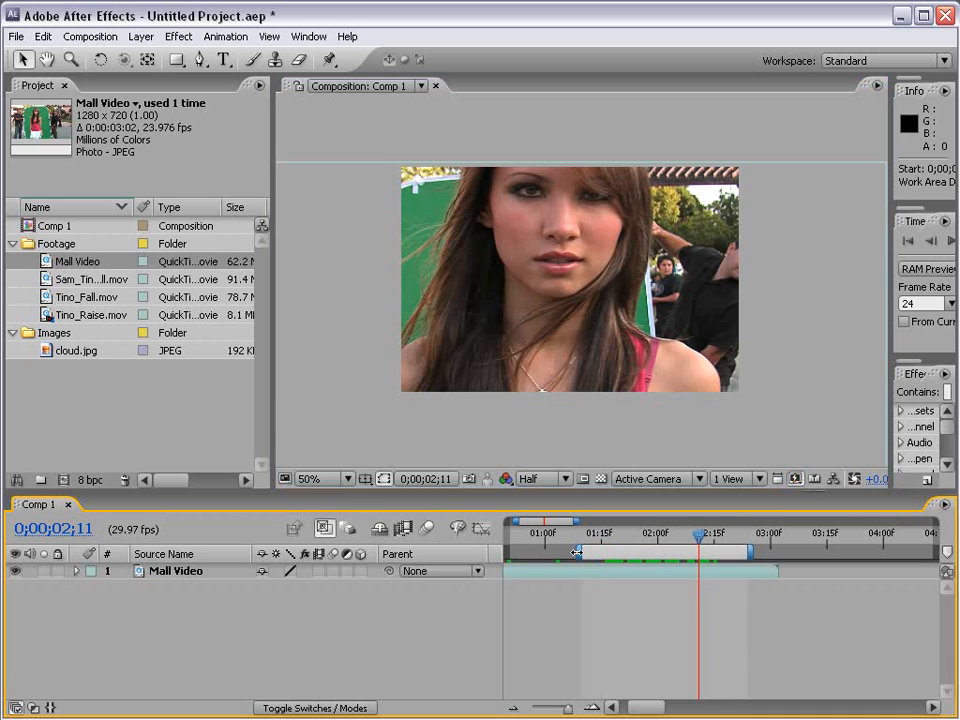
pyautogui.rightClick(604, 553)
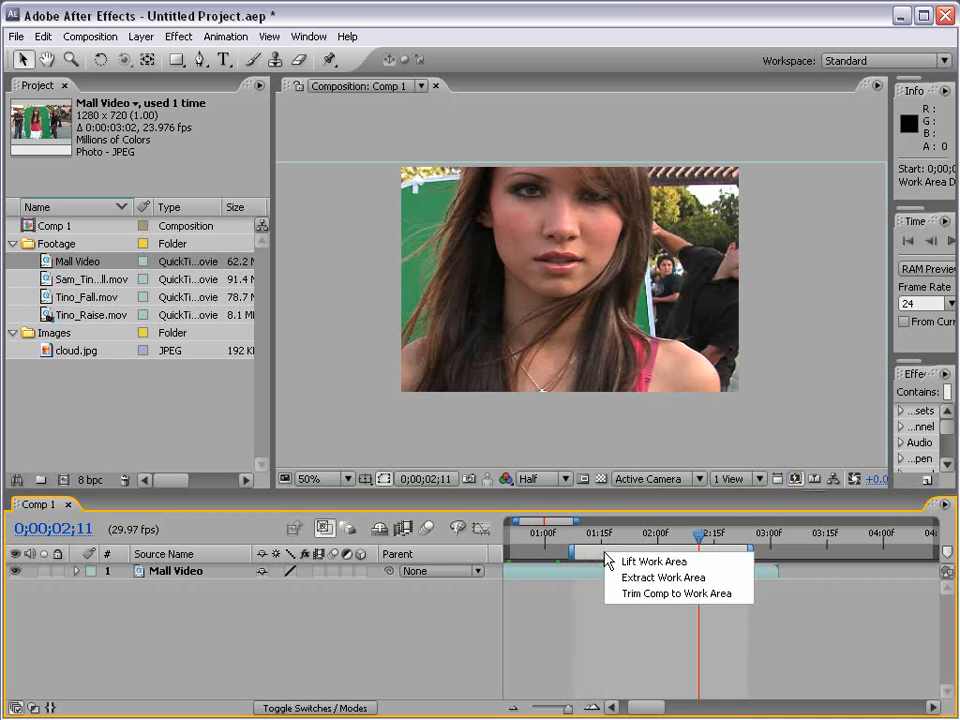
pyautogui.click(740, 596)
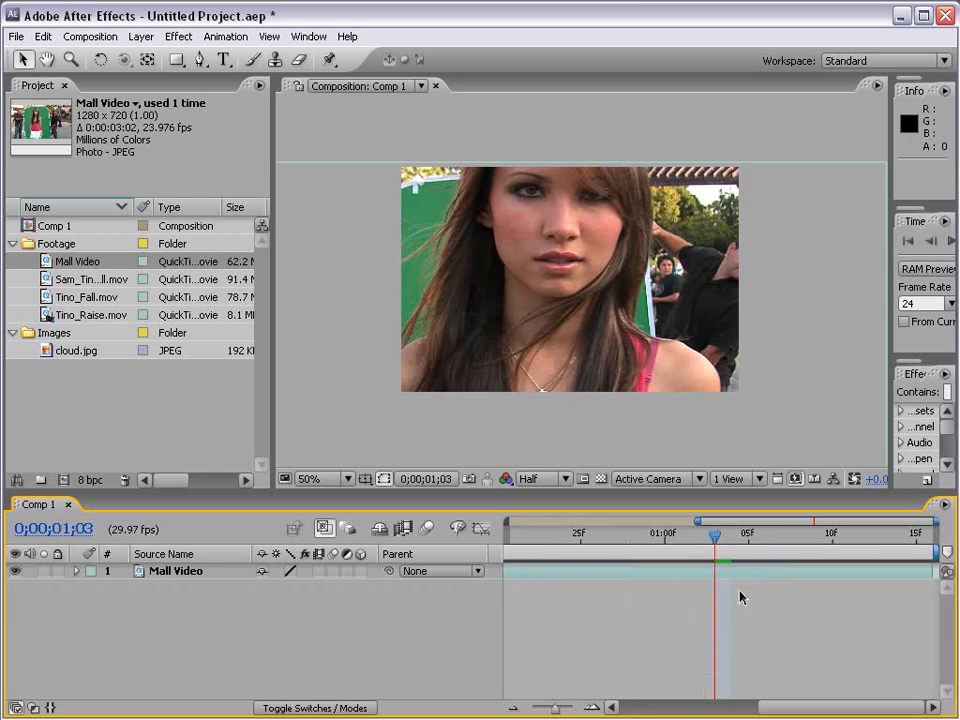
pyautogui.moveTo(512, 533); pyautogui.dragTo(926, 550)
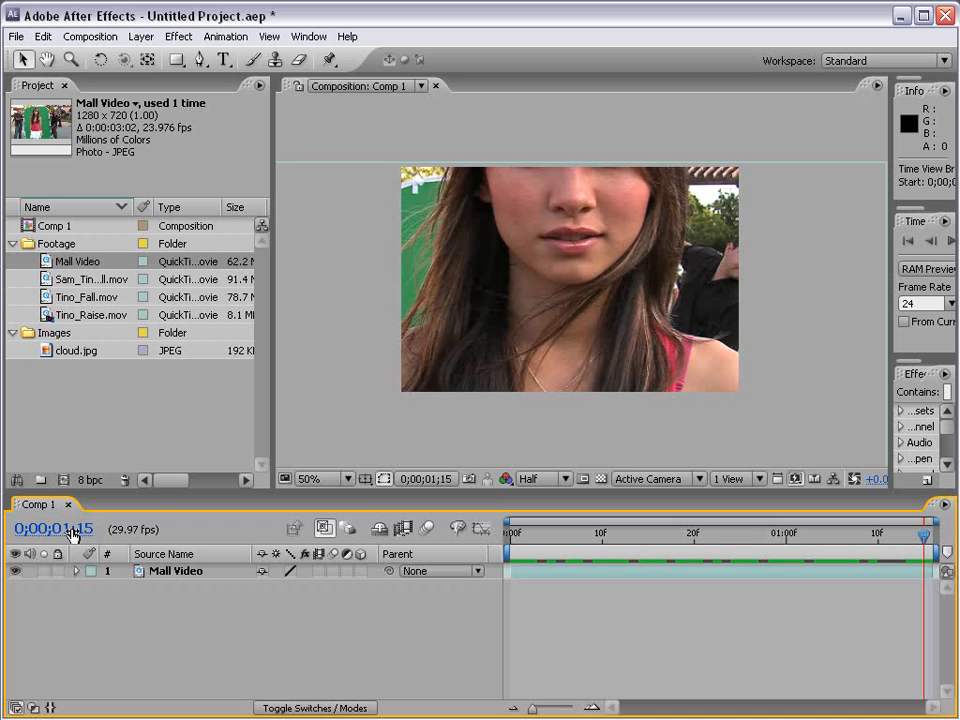
pyautogui.moveTo(540, 535); pyautogui.dragTo(493, 549)
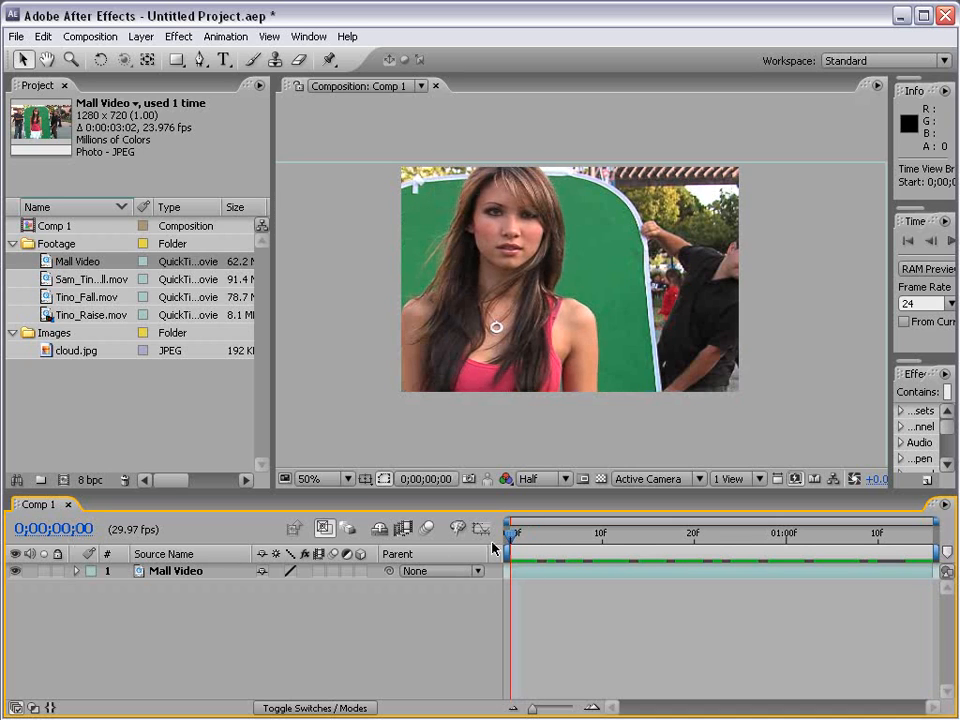